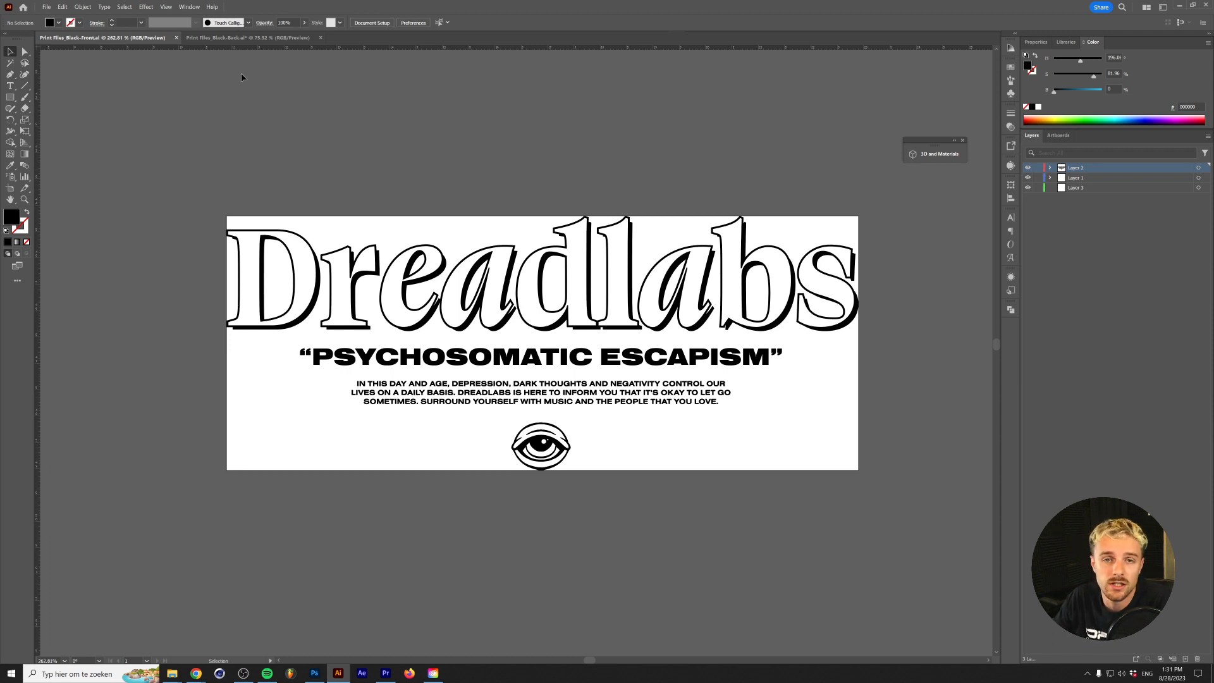
Step: Switch to the Print Files_Black-Back document and inspect the artwork around the VOID lettering
{"action": "left_click", "coordinate": [234, 38]}
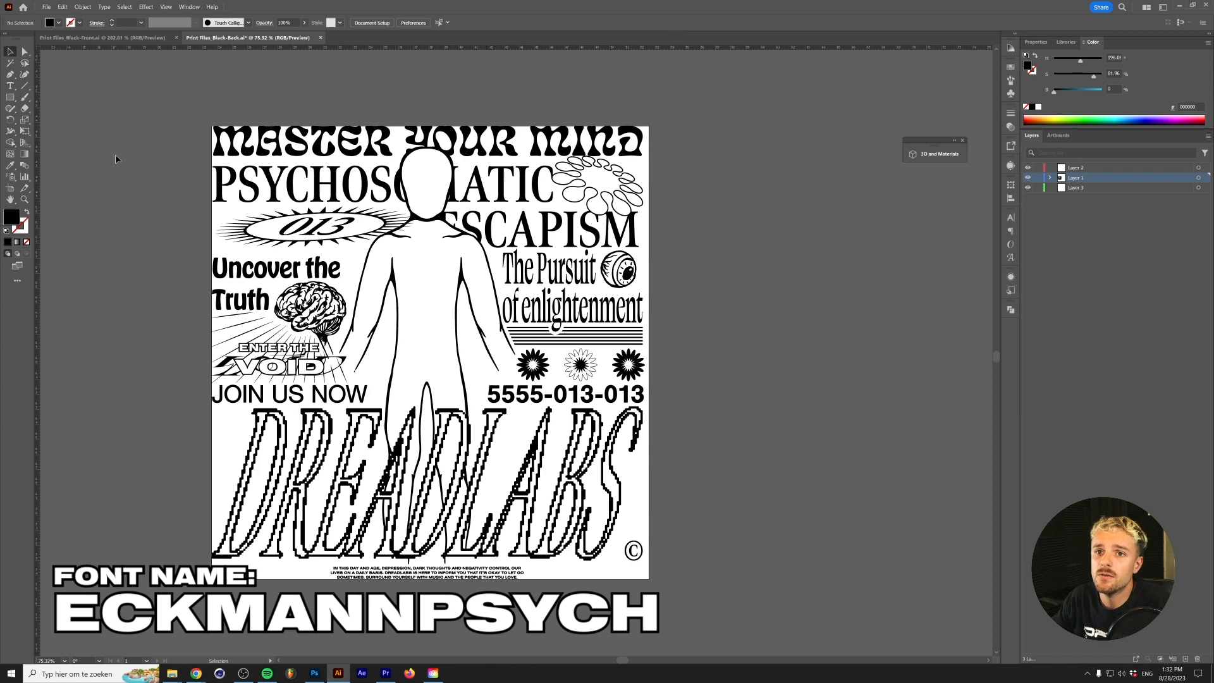
{"action": "key", "text": "ctrl+minus"}
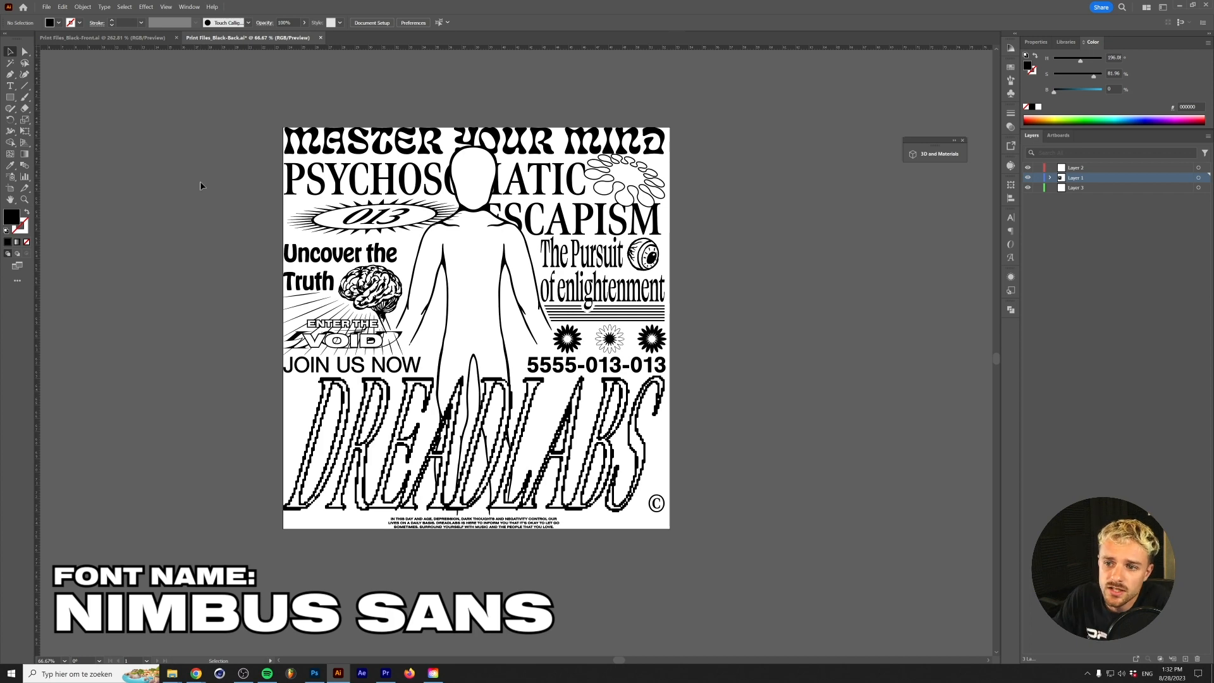
{"action": "left_click", "coordinate": [399, 333]}
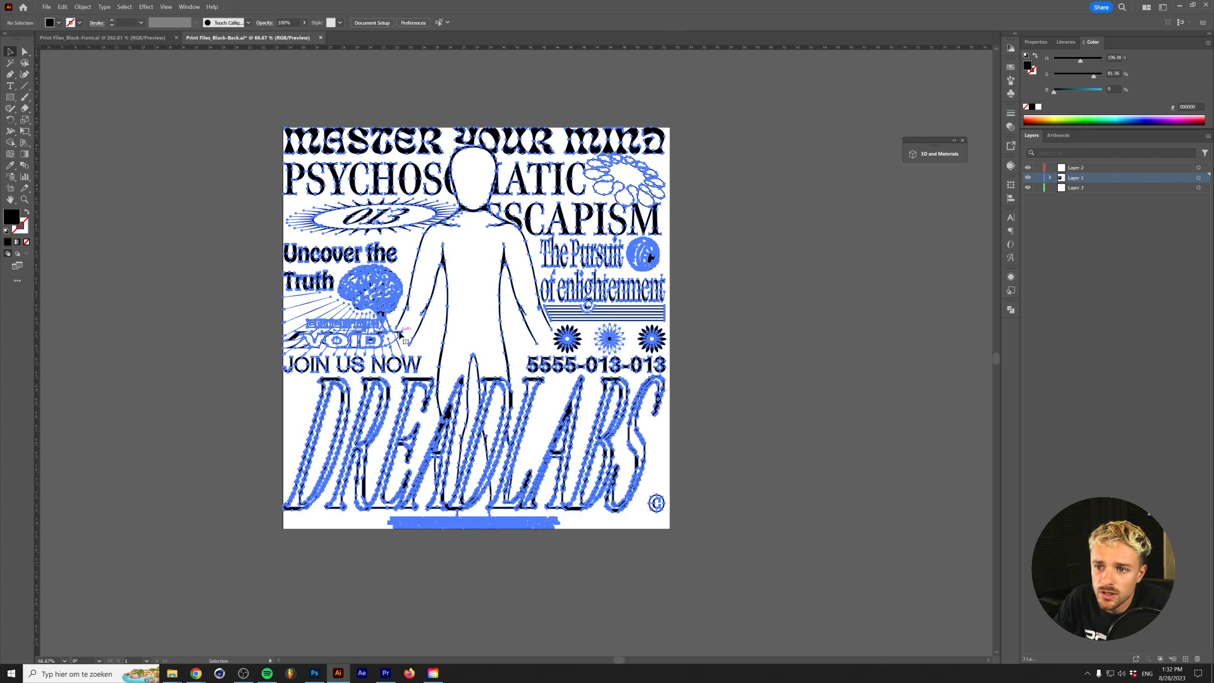
{"action": "double_click", "coordinate": [400, 334]}
Step: Add the word VOID as text in a decorative display font in the empty space beside the artboard
{"action": "left_click", "coordinate": [163, 223]}
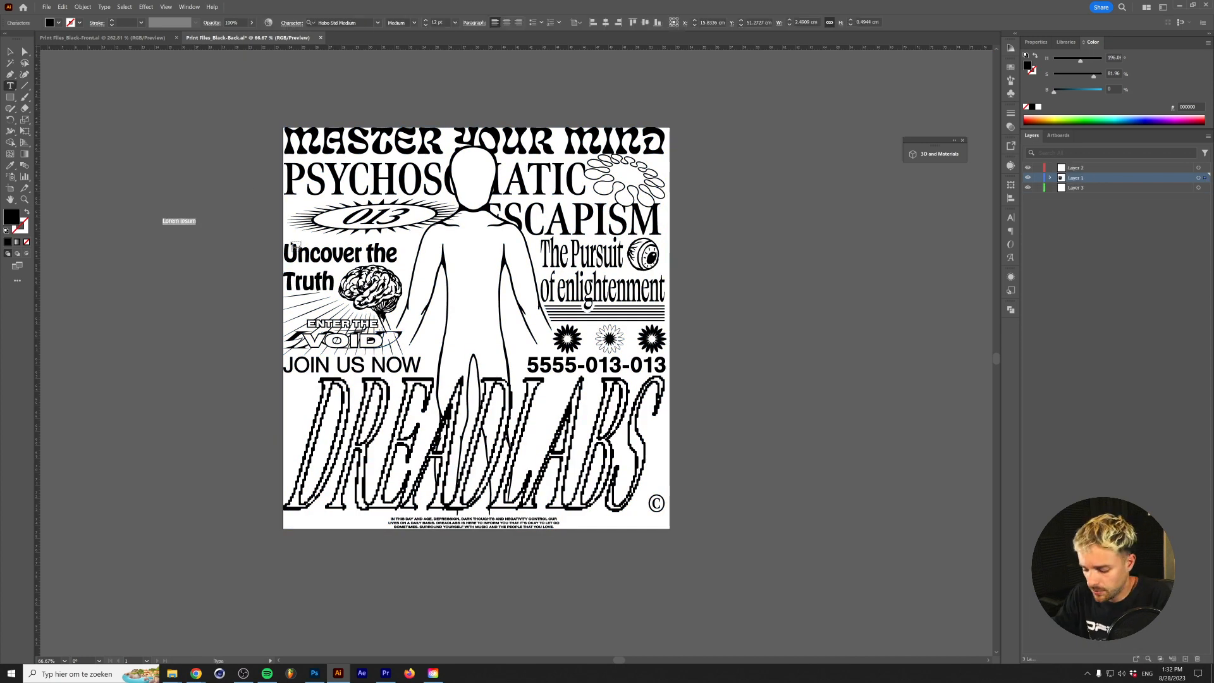
{"action": "type", "text": "Uncover"}
{"action": "key", "text": "ctrl+a"}
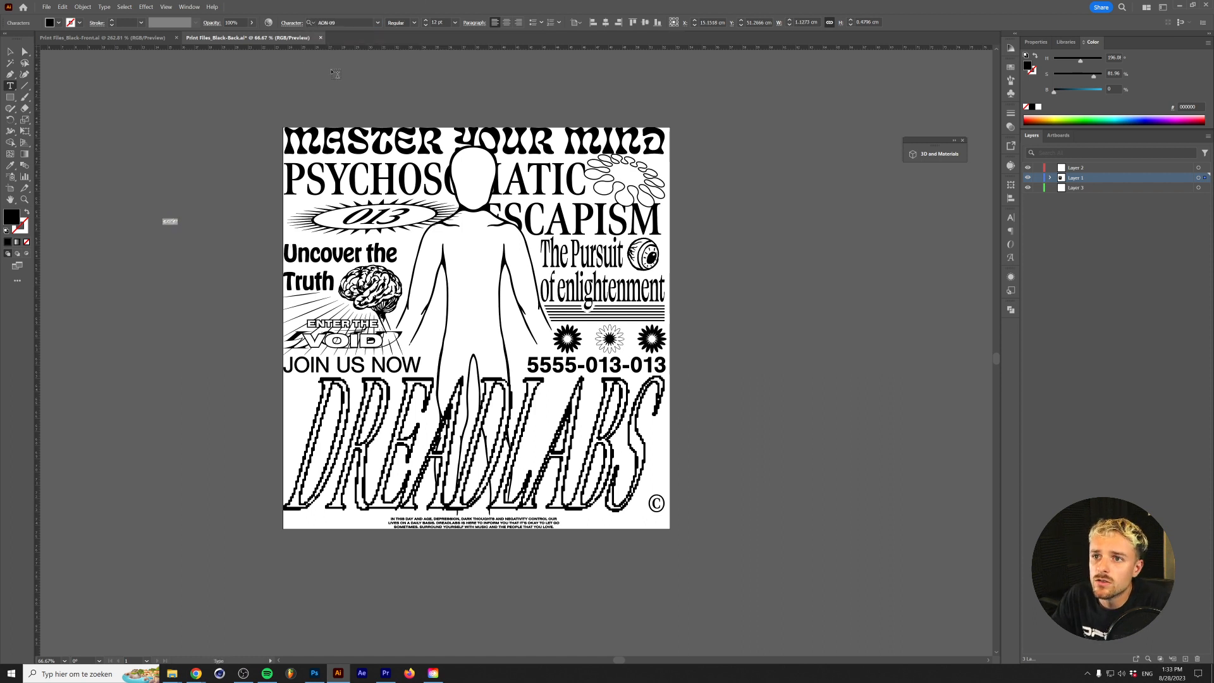
{"action": "key", "text": "Escape"}
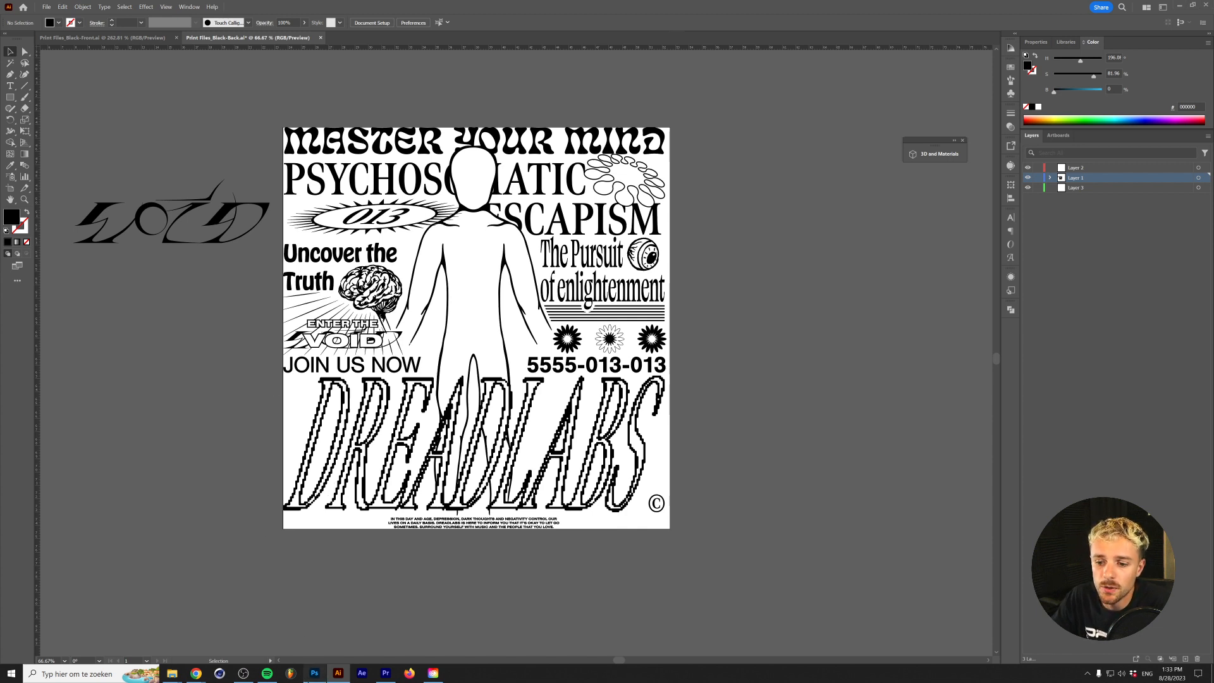
Step: Switch to Photoshop and give the DREADLABS text layer a black Stroke effect positioned outside
{"action": "left_click", "coordinate": [315, 672]}
{"action": "left_click_drag", "start_coordinate": [509, 222], "coordinate": [620, 170]}
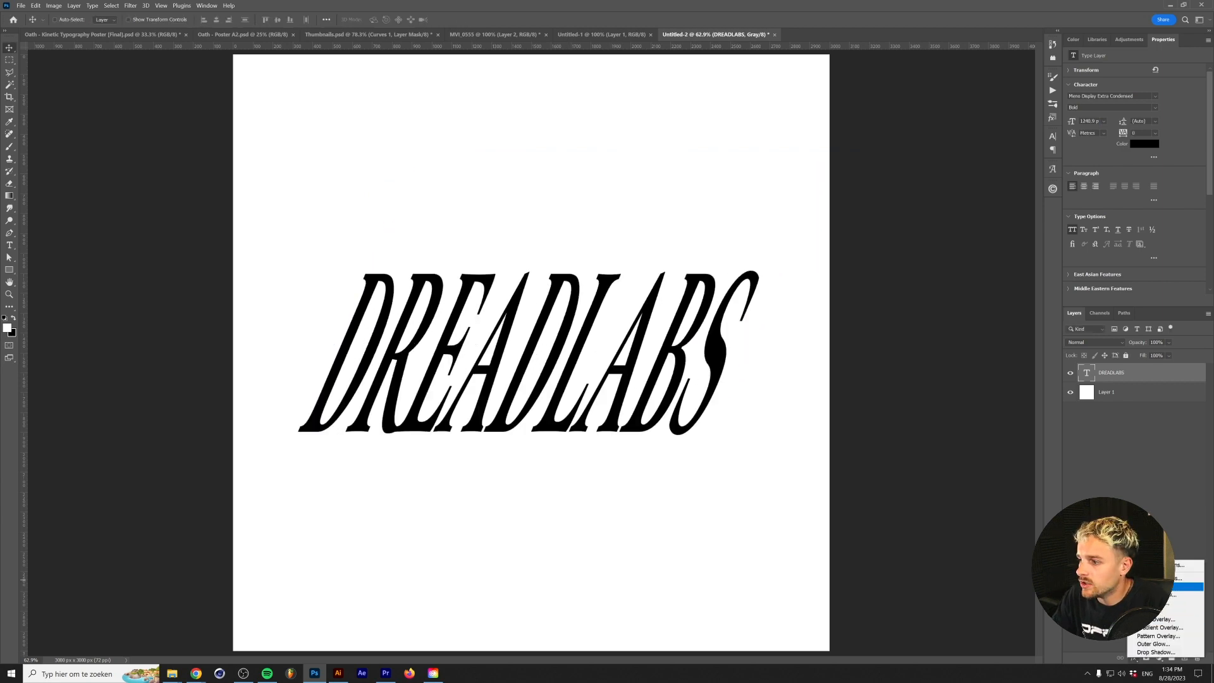
{"action": "left_click", "coordinate": [1181, 586]}
{"action": "left_click", "coordinate": [1004, 328]}
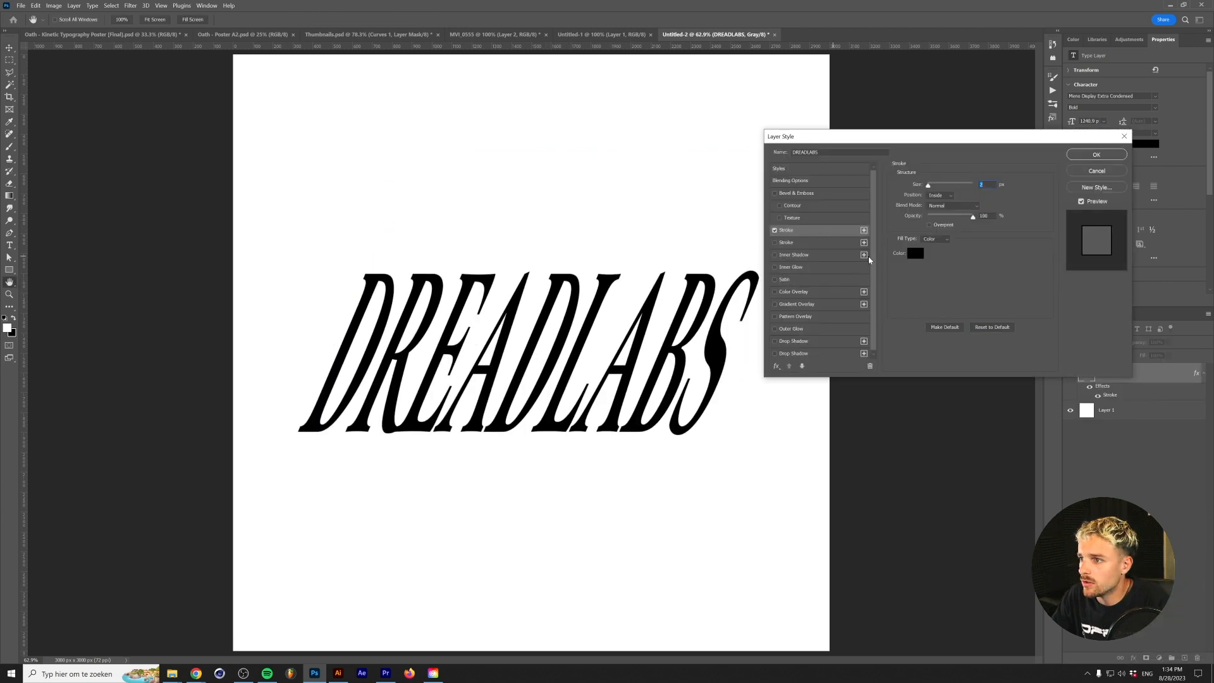
{"action": "left_click_drag", "start_coordinate": [948, 137], "coordinate": [438, 227]}
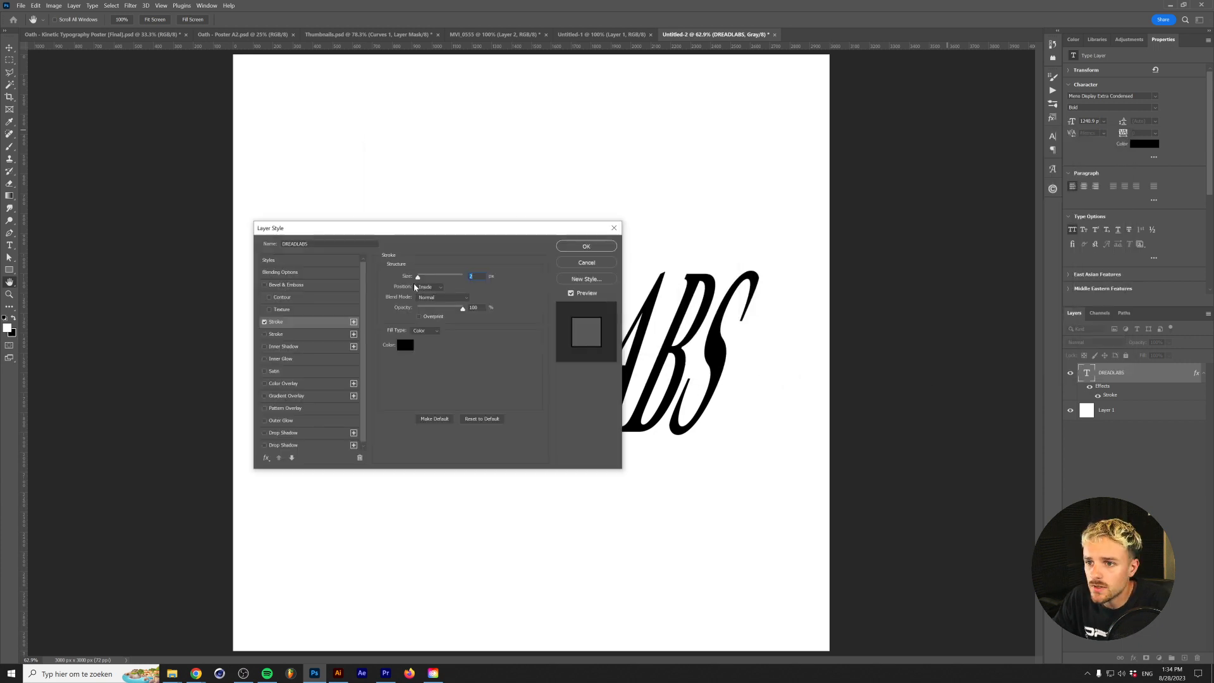
{"action": "left_click", "coordinate": [423, 288]}
{"action": "left_click", "coordinate": [426, 293]}
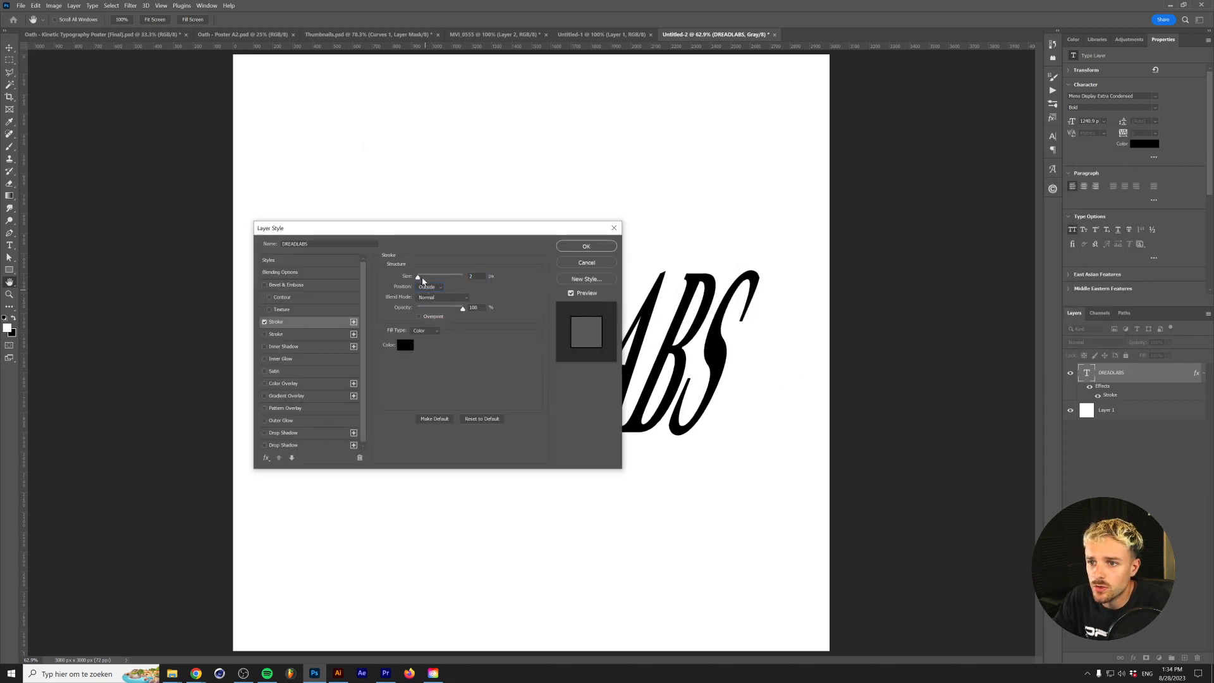
{"action": "left_click_drag", "start_coordinate": [417, 278], "coordinate": [420, 278]}
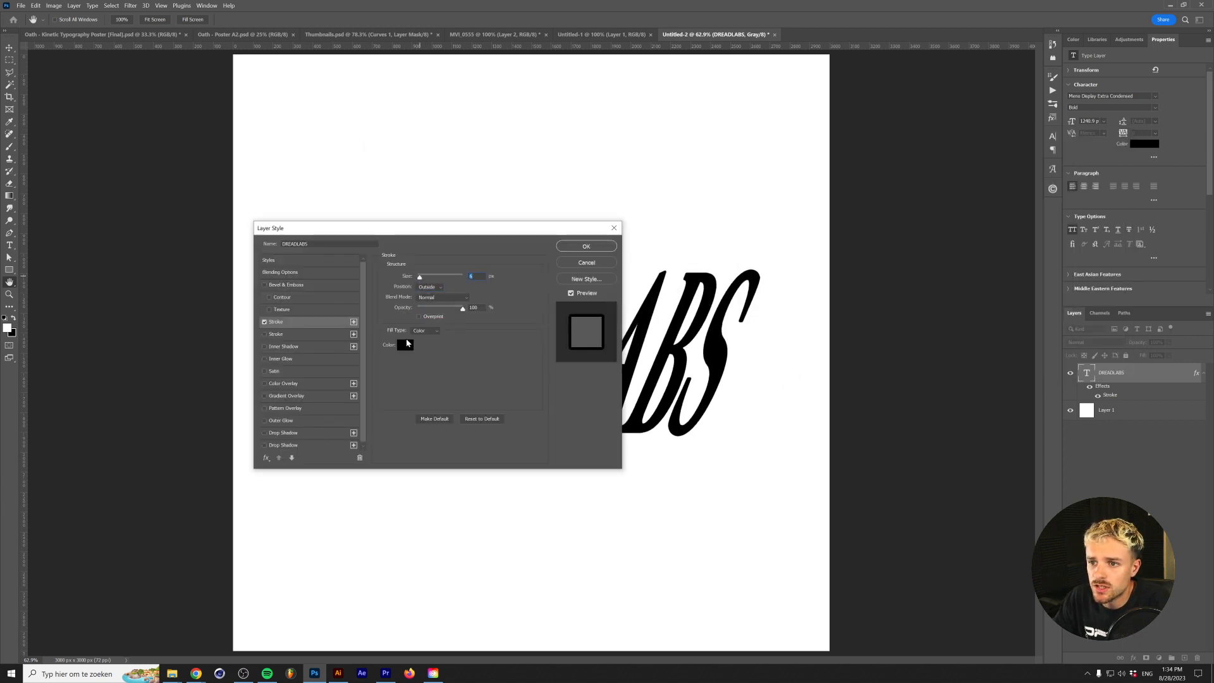
{"action": "left_click", "coordinate": [584, 247]}
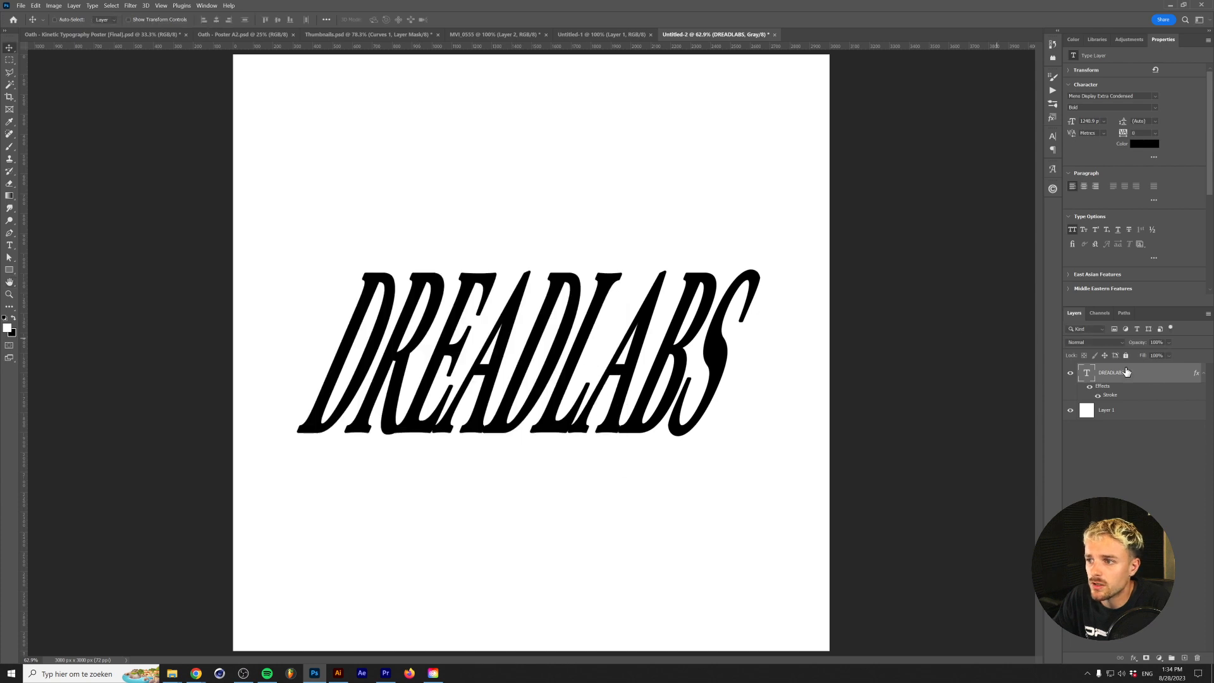
Step: Set the DREADLABS text color to white and its stroke size to 10 px
{"action": "left_click", "coordinate": [1144, 143]}
{"action": "type", "text": "100"}
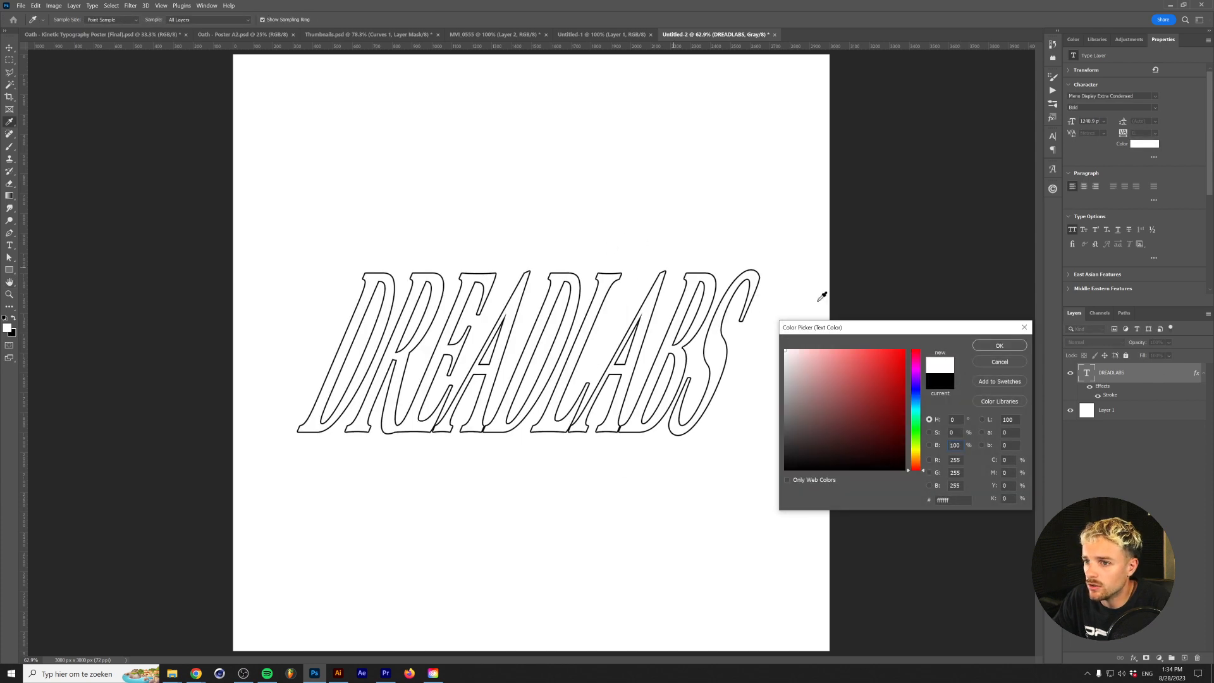
{"action": "left_click", "coordinate": [996, 345]}
{"action": "double_click", "coordinate": [1107, 398]}
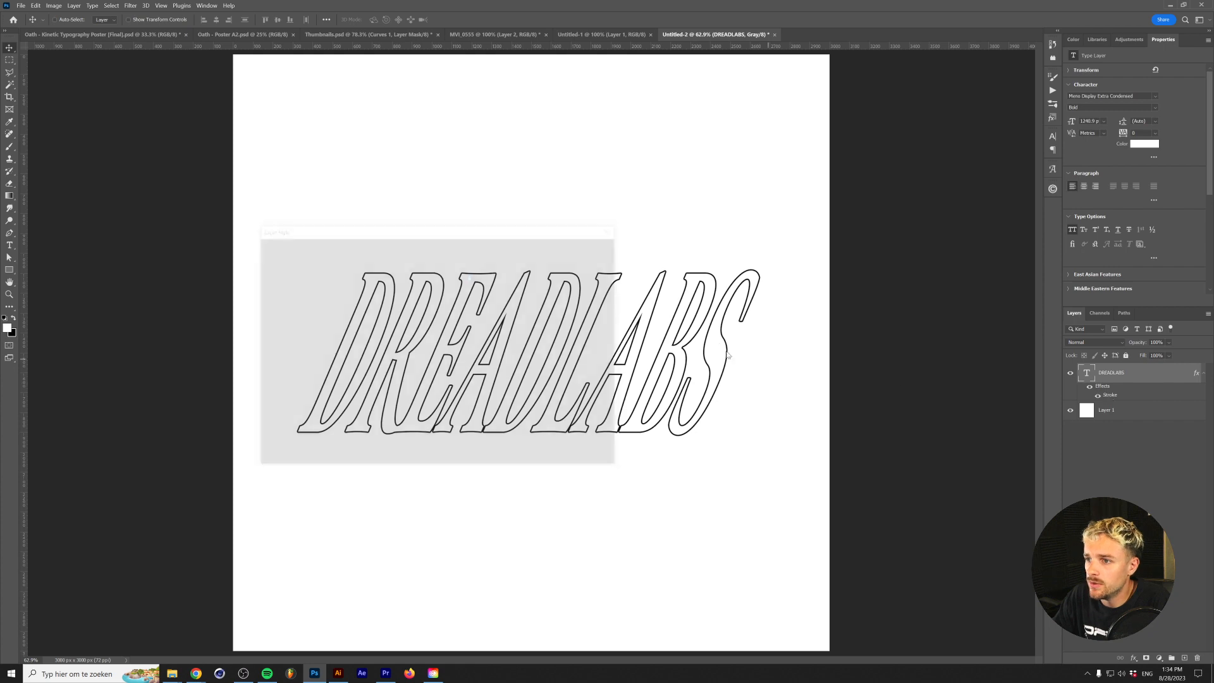
{"action": "type", "text": "10"}
{"action": "key", "text": "Return"}
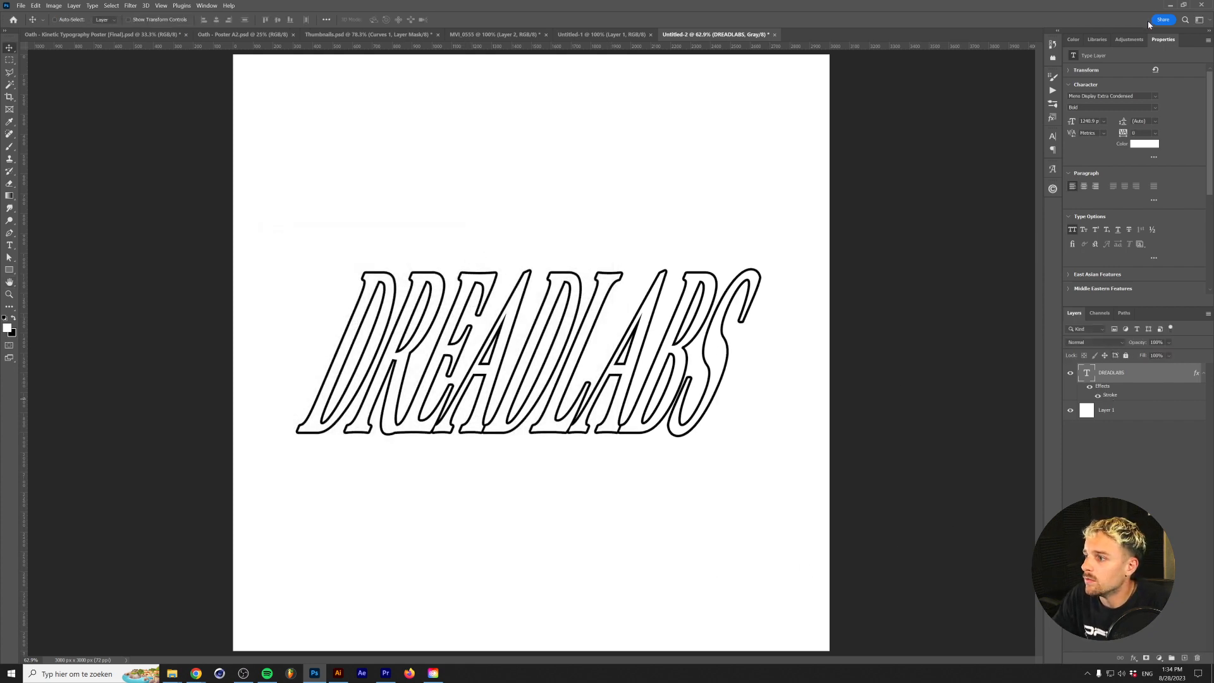
Step: Convert the DREADLABS layer to a smart object and apply a Mosaic filter with a small cell size
{"action": "right_click", "coordinate": [1137, 367]}
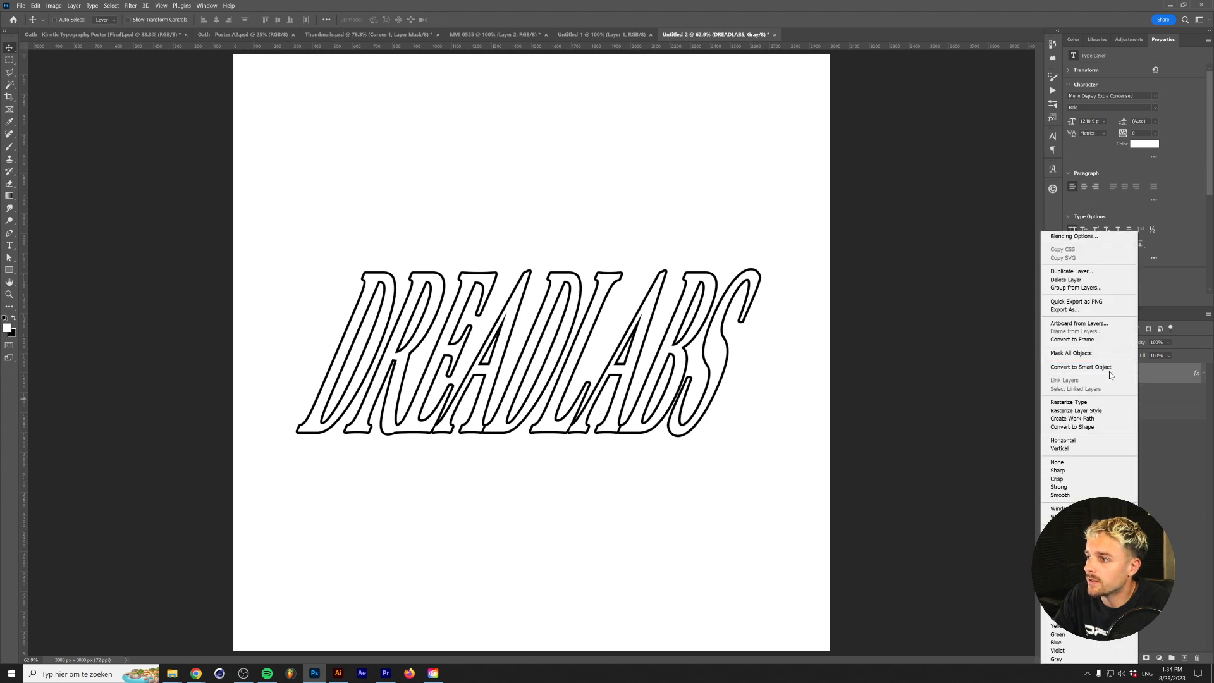
{"action": "left_click", "coordinate": [1109, 368]}
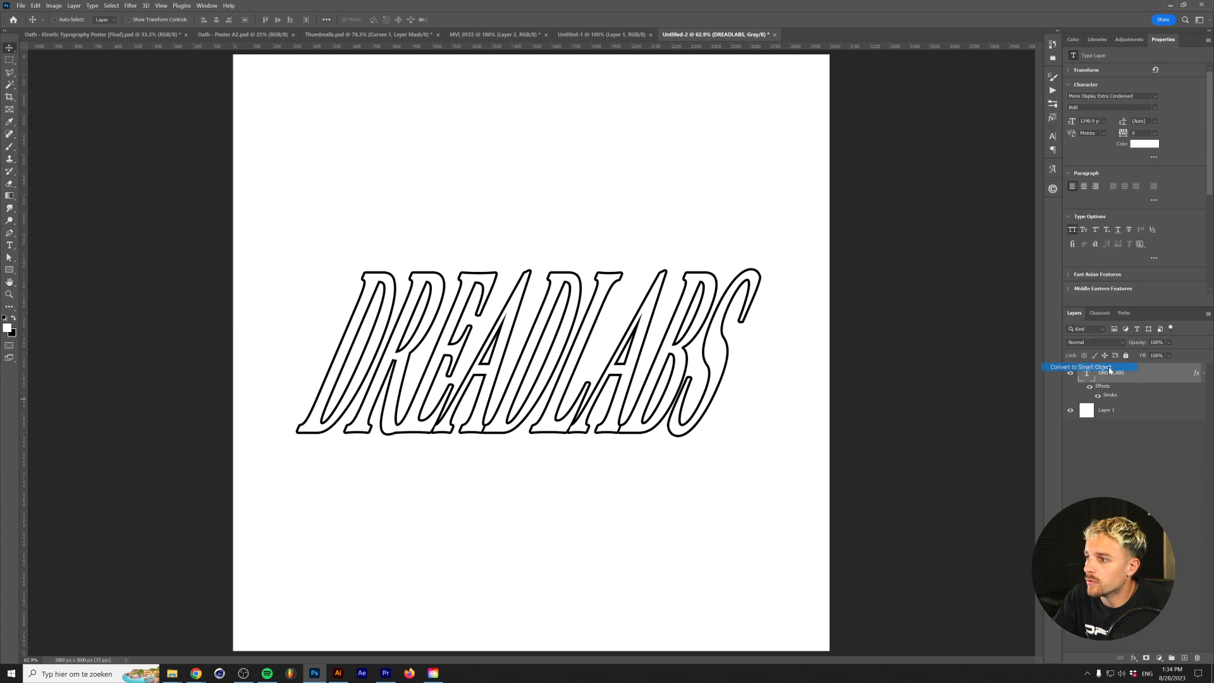
{"action": "left_click", "coordinate": [137, 6]}
{"action": "mouse_move", "coordinate": [189, 153]}
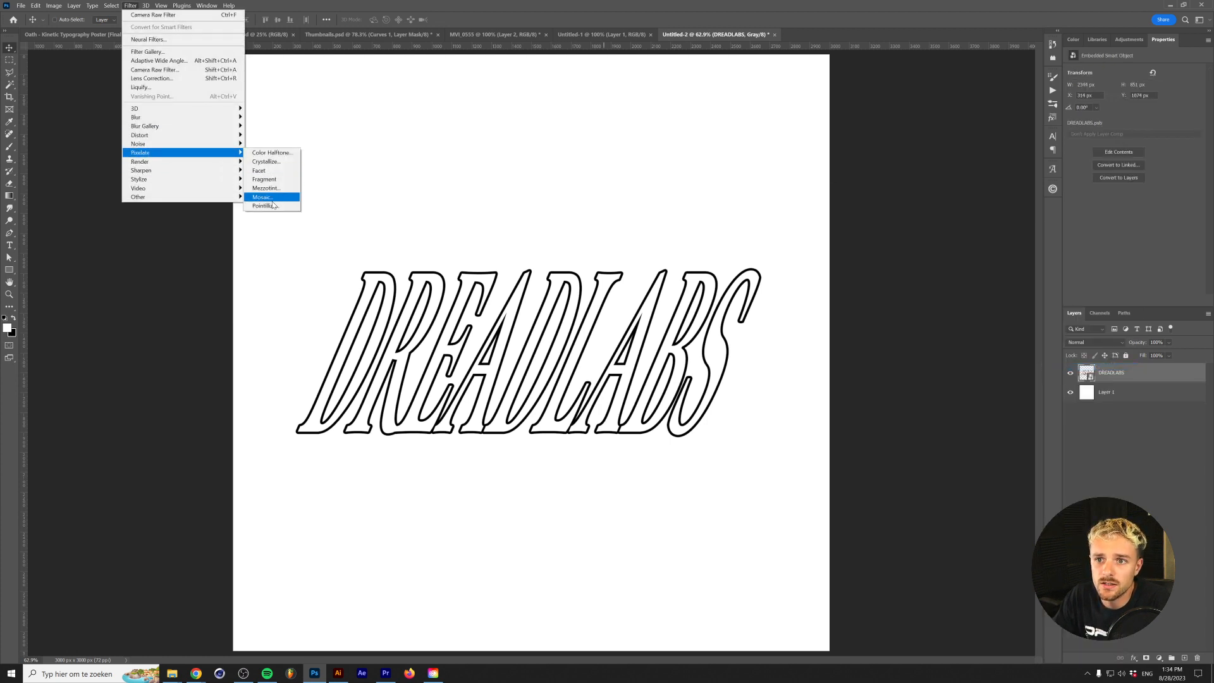
{"action": "left_click", "coordinate": [271, 197]}
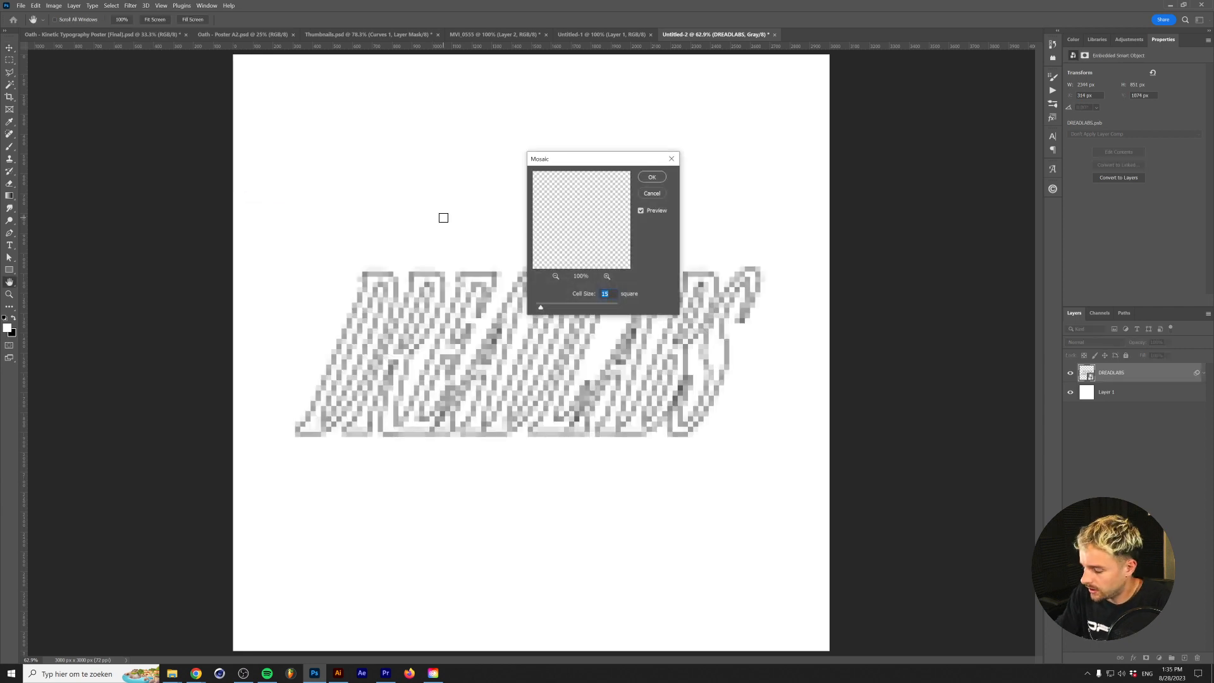
{"action": "type", "text": "5"}
{"action": "key", "text": "Up"}
{"action": "key", "text": "Up"}
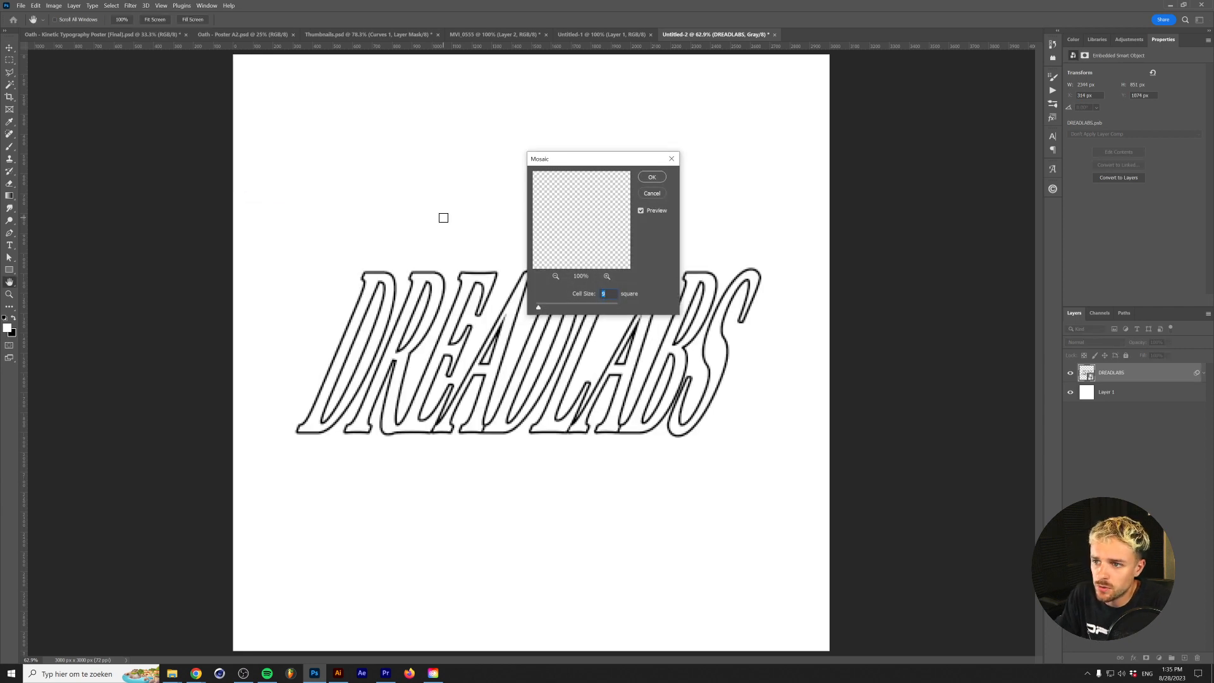
{"action": "key", "text": "Return"}
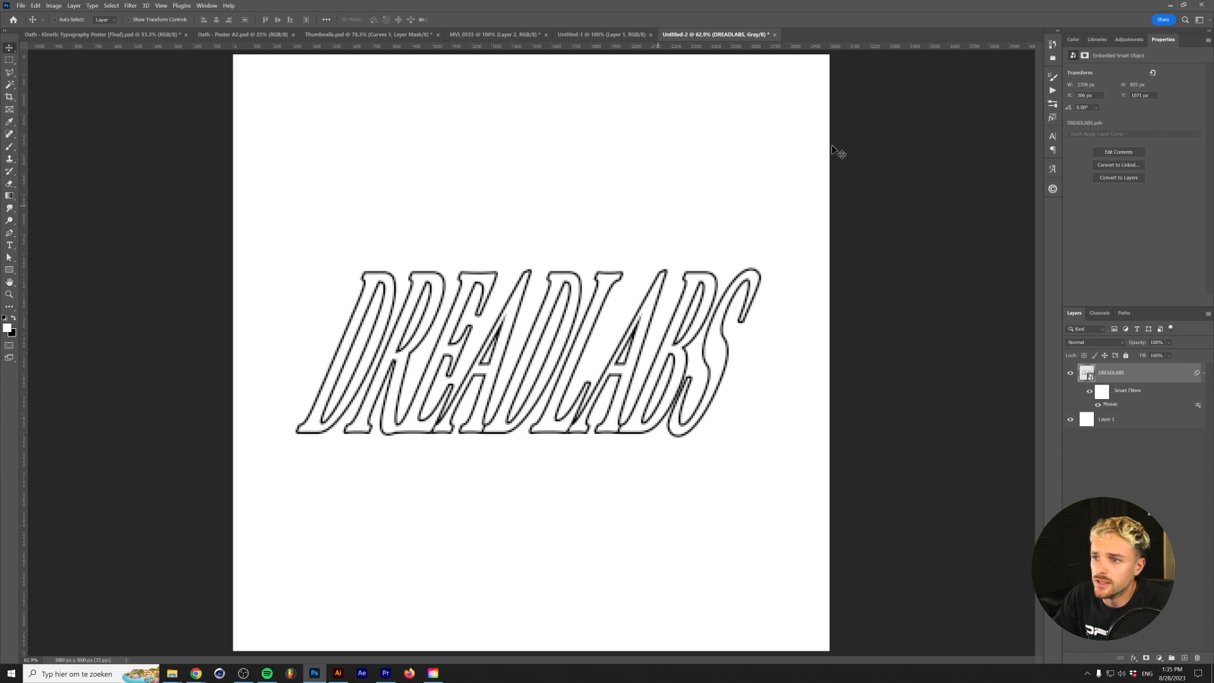
Step: Add a Threshold adjustment layer above the DREADLABS layer with a threshold level of about 214
{"action": "left_click", "coordinate": [1127, 41]}
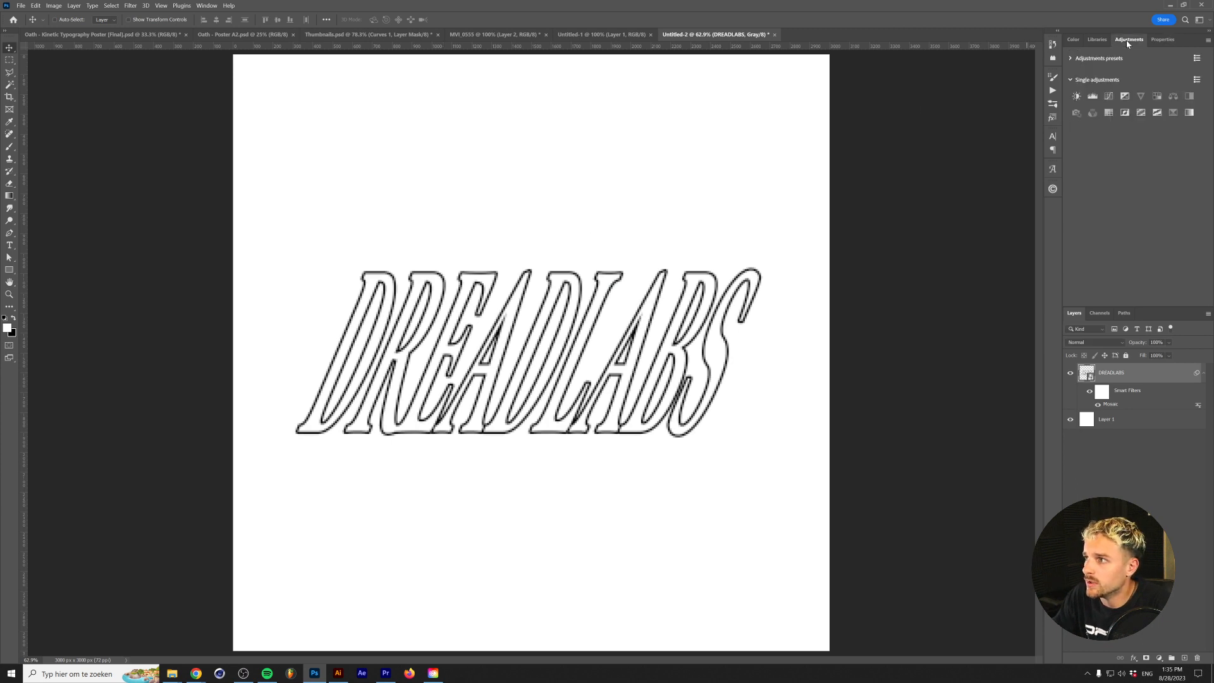
{"action": "left_click", "coordinate": [1157, 111]}
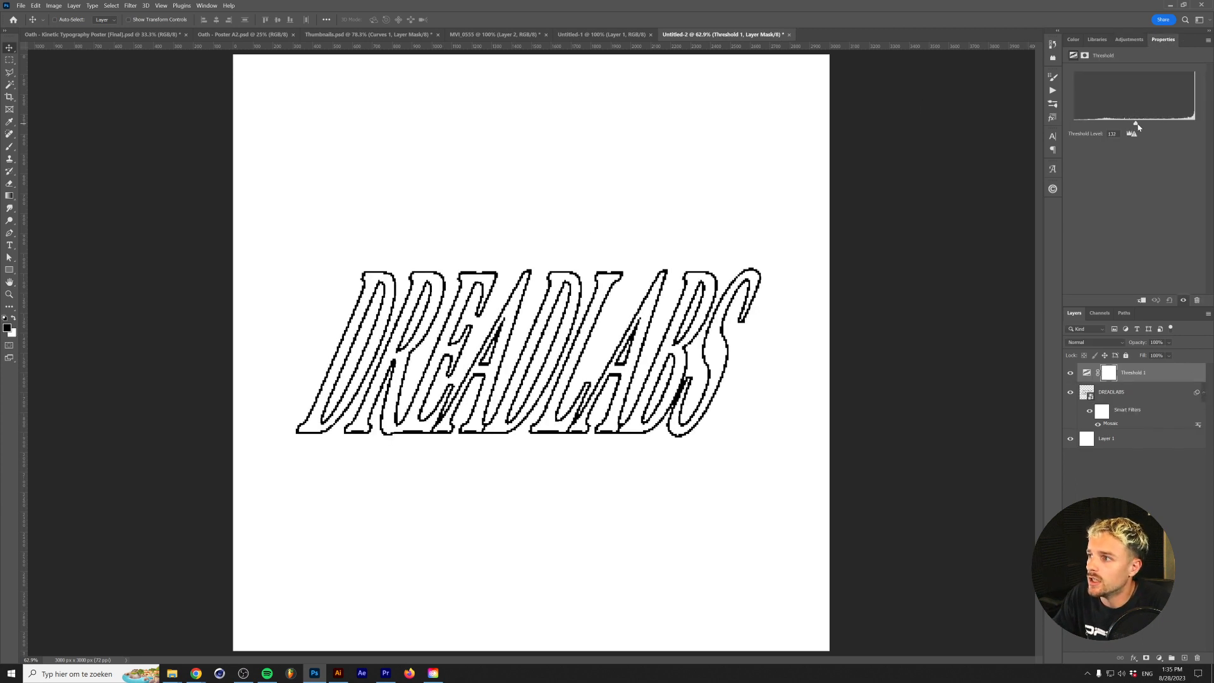
{"action": "left_click_drag", "start_coordinate": [1135, 122], "coordinate": [1175, 124]}
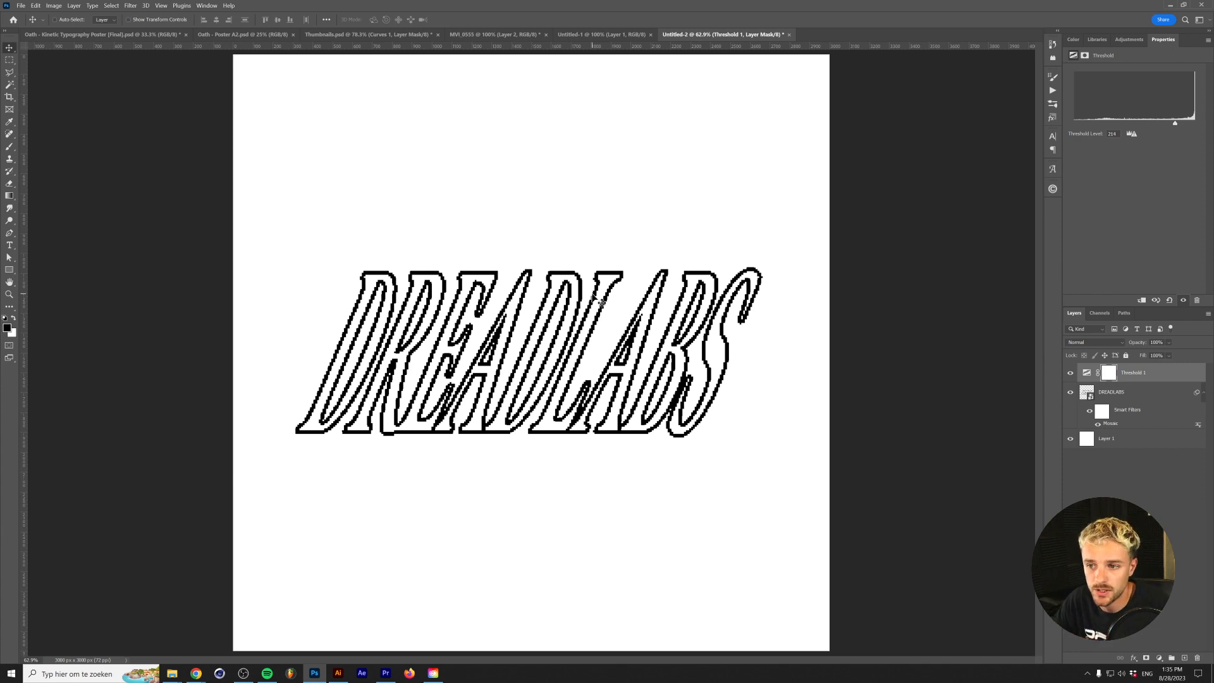
Step: Switch to Illustrator and examine the back print's fonts, eyeball, body outline and overall layout
{"action": "left_click", "coordinate": [338, 673]}
{"action": "scroll", "coordinate": [106, 407], "scroll_direction": "up", "scroll_amount": 3}
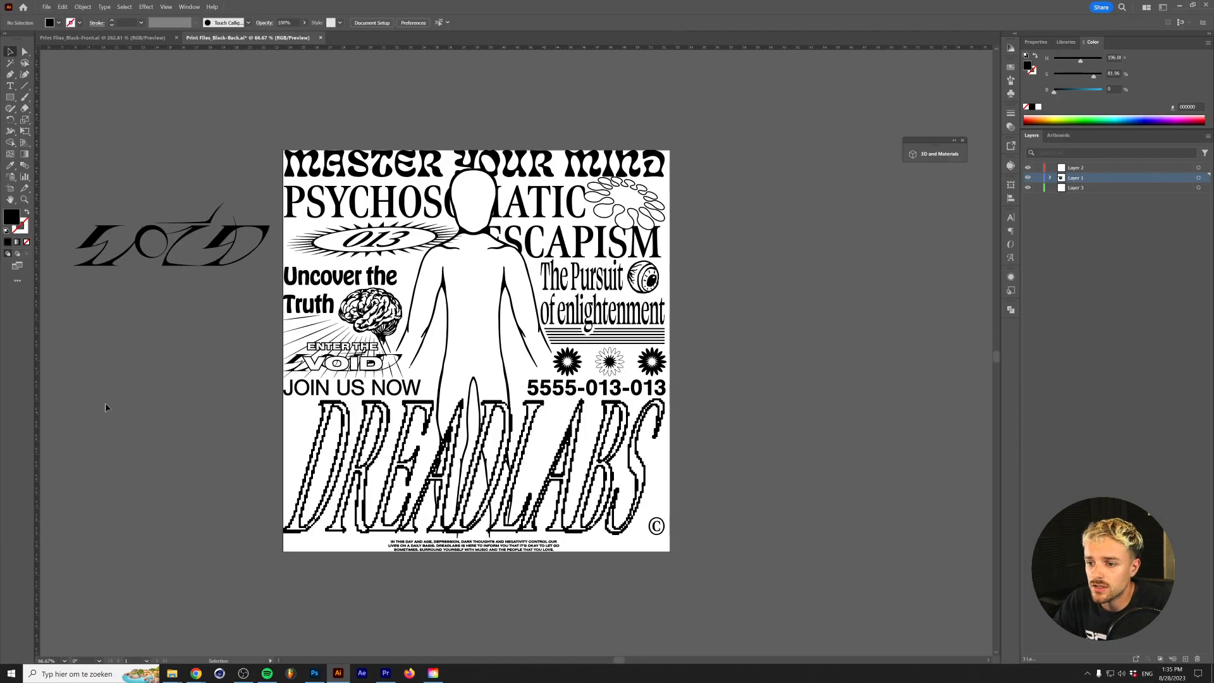
{"action": "scroll", "coordinate": [106, 407], "scroll_direction": "down", "scroll_amount": 1}
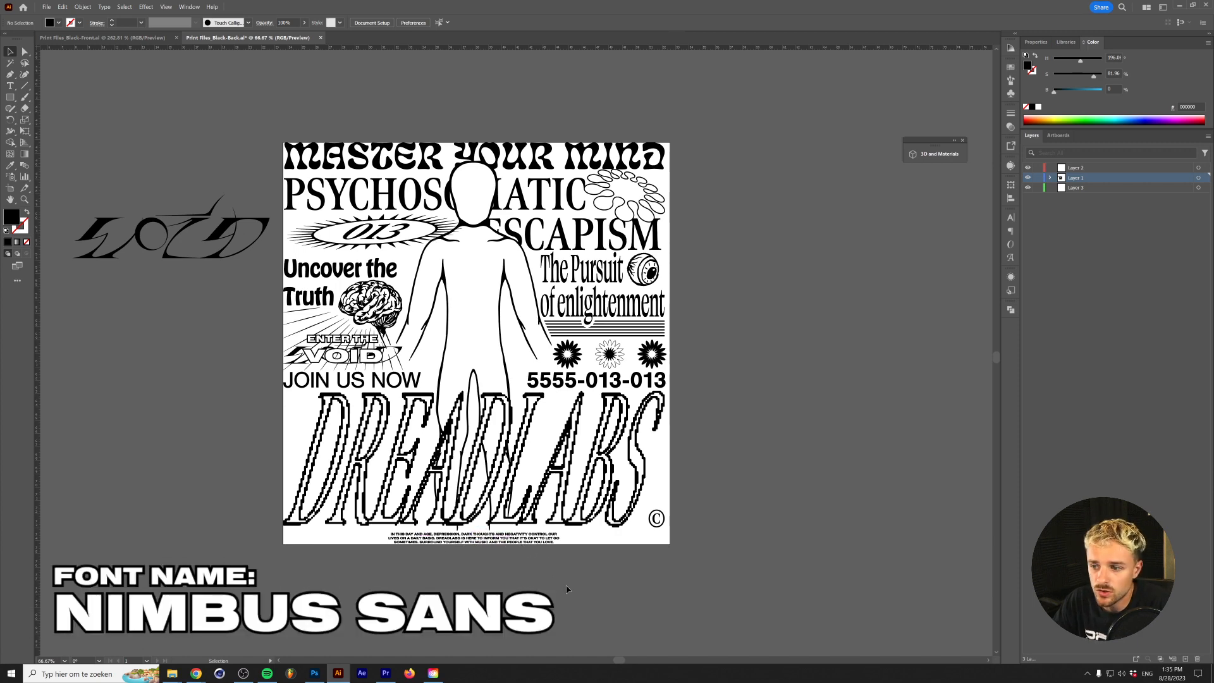
{"action": "scroll", "coordinate": [651, 272], "scroll_direction": "up", "scroll_amount": 4}
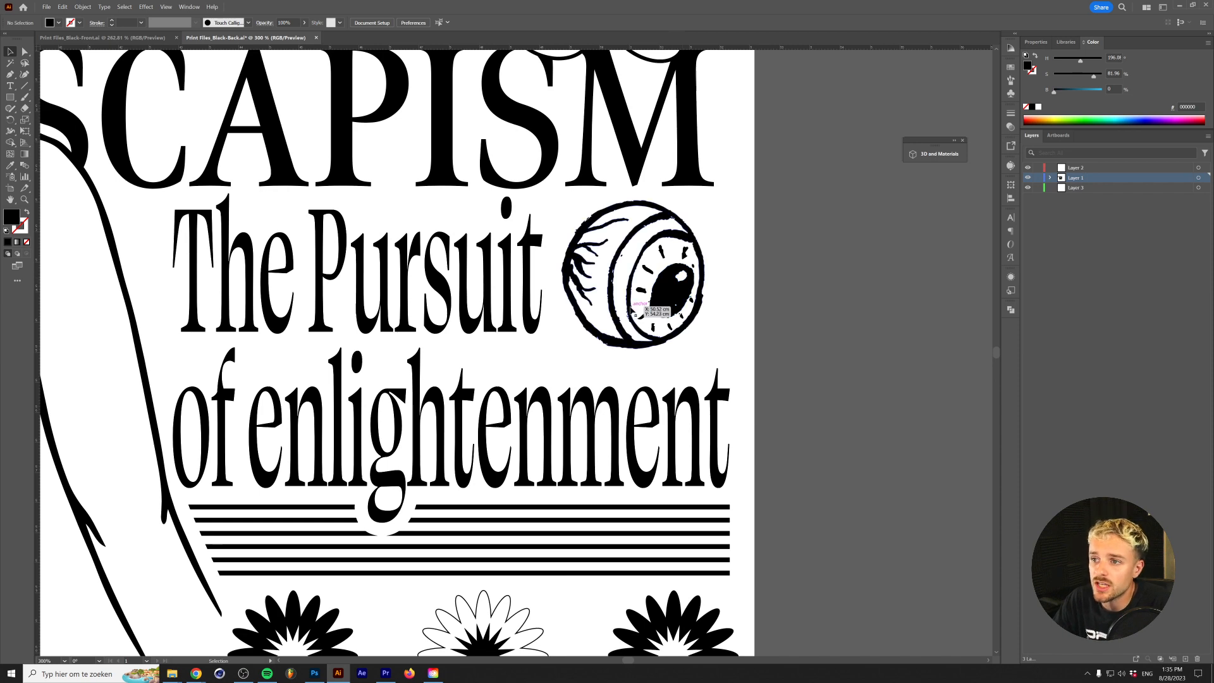
{"action": "scroll", "coordinate": [271, 264], "scroll_direction": "down", "scroll_amount": 1}
{"action": "scroll", "coordinate": [266, 268], "scroll_direction": "down", "scroll_amount": 1}
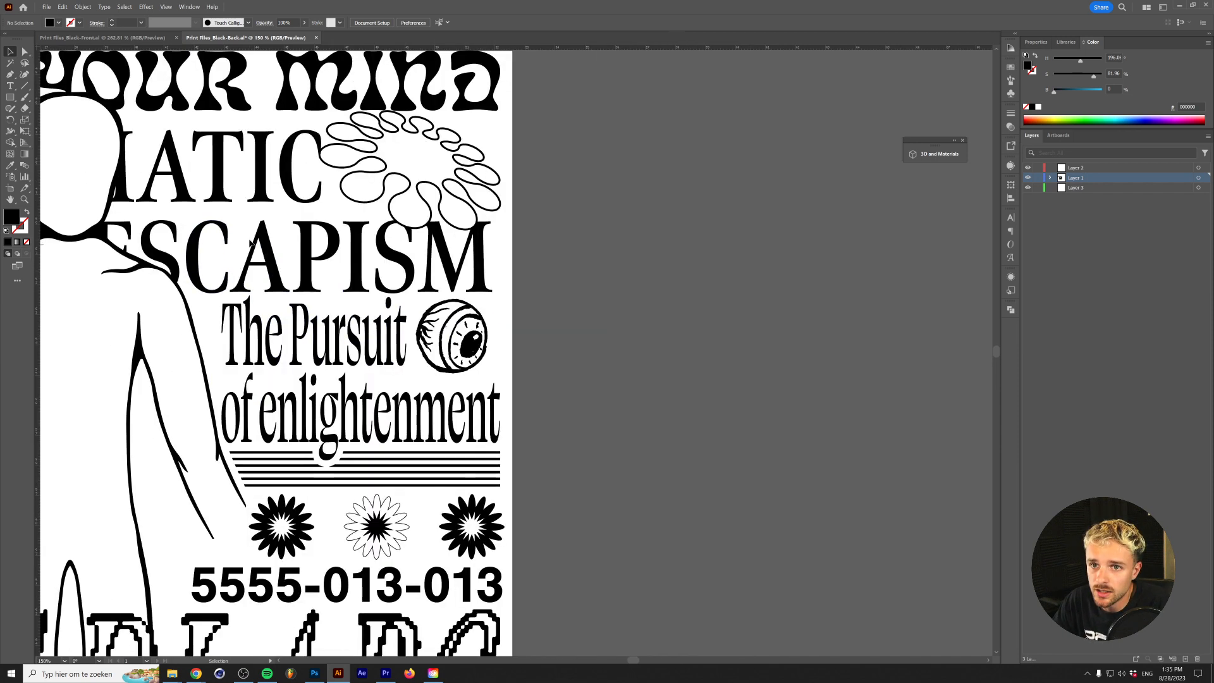
{"action": "scroll", "coordinate": [249, 241], "scroll_direction": "left", "scroll_amount": 2}
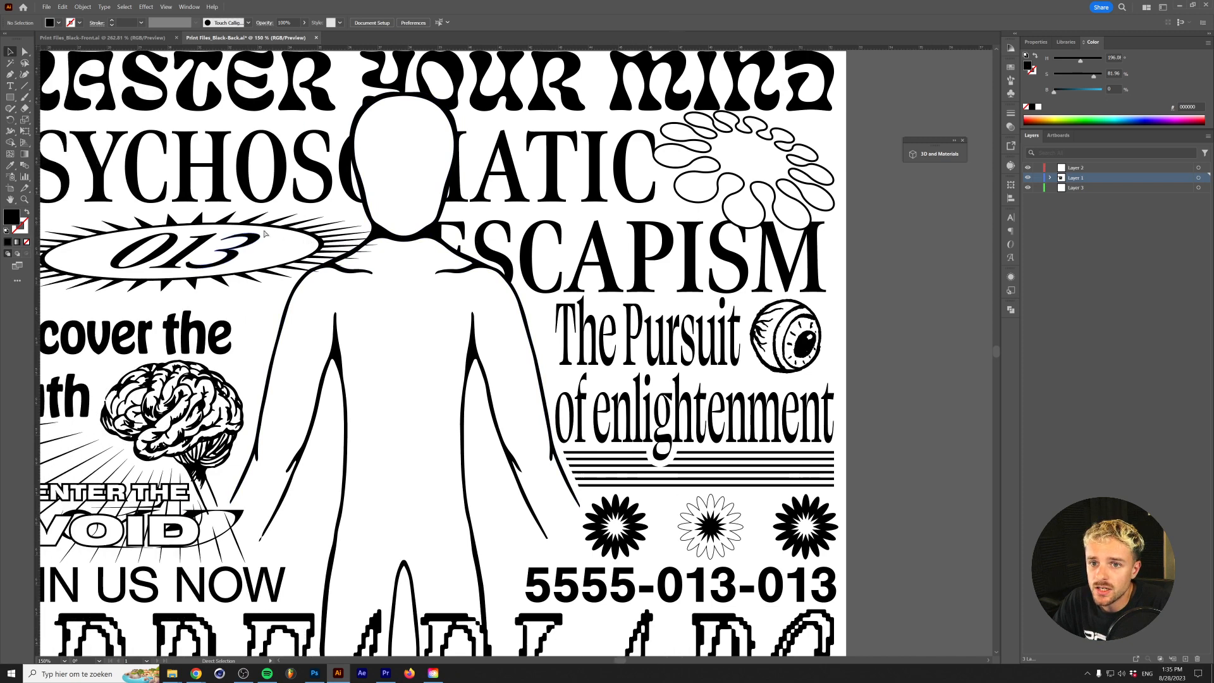
{"action": "scroll", "coordinate": [435, 243], "scroll_direction": "down", "scroll_amount": 2}
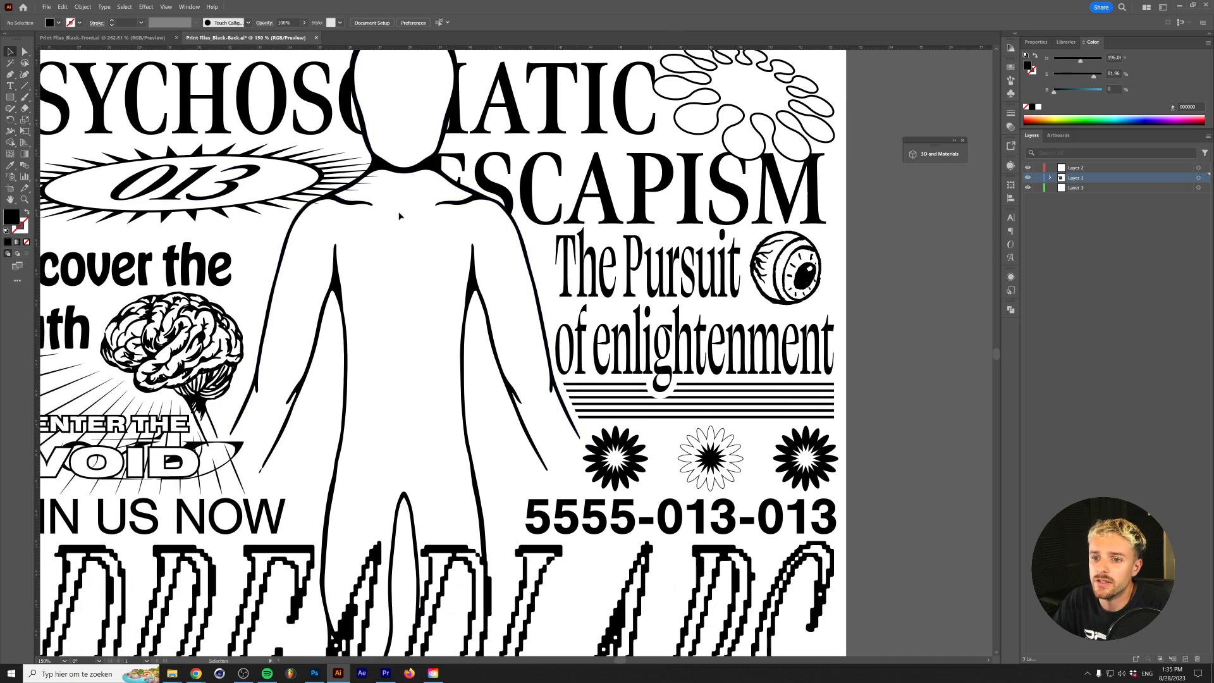
{"action": "scroll", "coordinate": [382, 281], "scroll_direction": "up", "scroll_amount": 2}
{"action": "scroll", "coordinate": [384, 310], "scroll_direction": "down", "scroll_amount": 2}
{"action": "scroll", "coordinate": [382, 303], "scroll_direction": "up", "scroll_amount": 3}
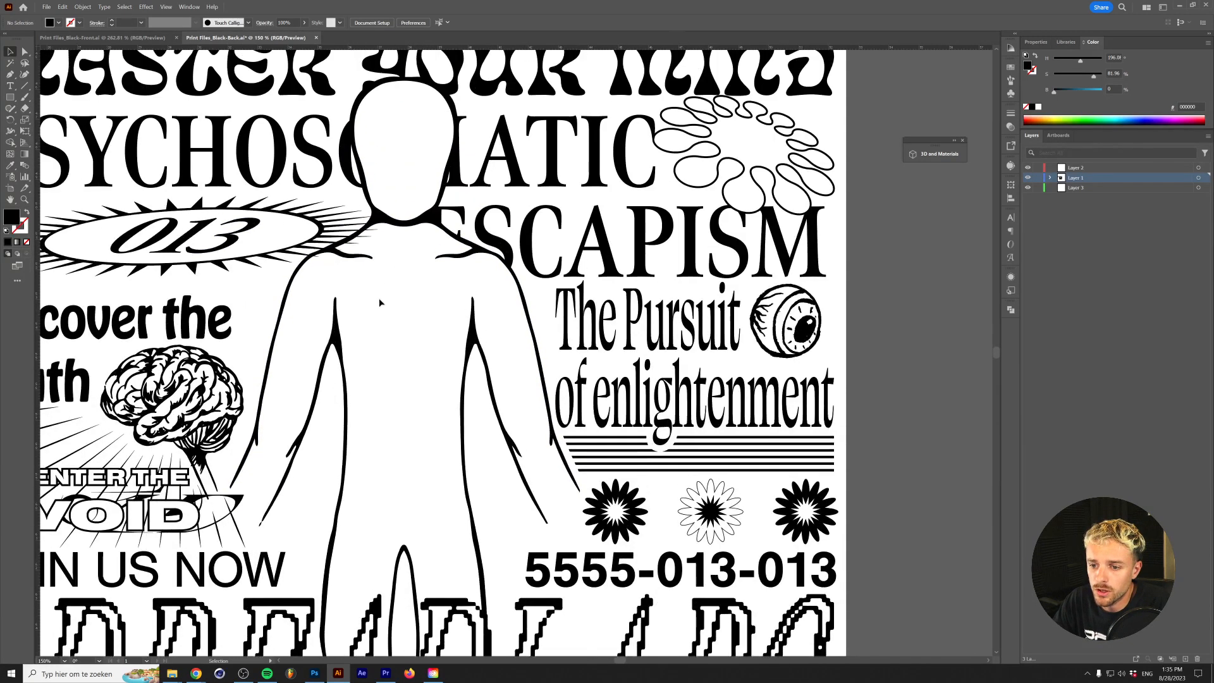
{"action": "scroll", "coordinate": [382, 277], "scroll_direction": "down", "scroll_amount": 2}
{"action": "scroll", "coordinate": [382, 282], "scroll_direction": "up", "scroll_amount": 1}
{"action": "scroll", "coordinate": [402, 301], "scroll_direction": "down", "scroll_amount": 3}
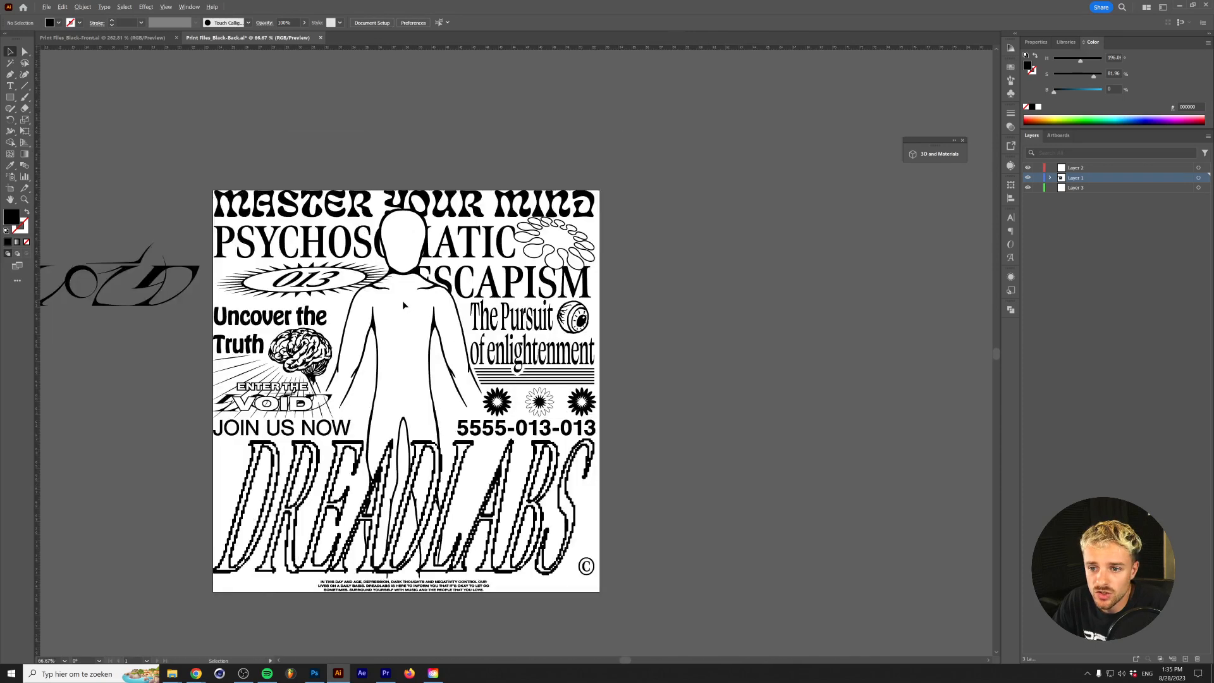
{"action": "scroll", "coordinate": [400, 300], "scroll_direction": "up", "scroll_amount": 3}
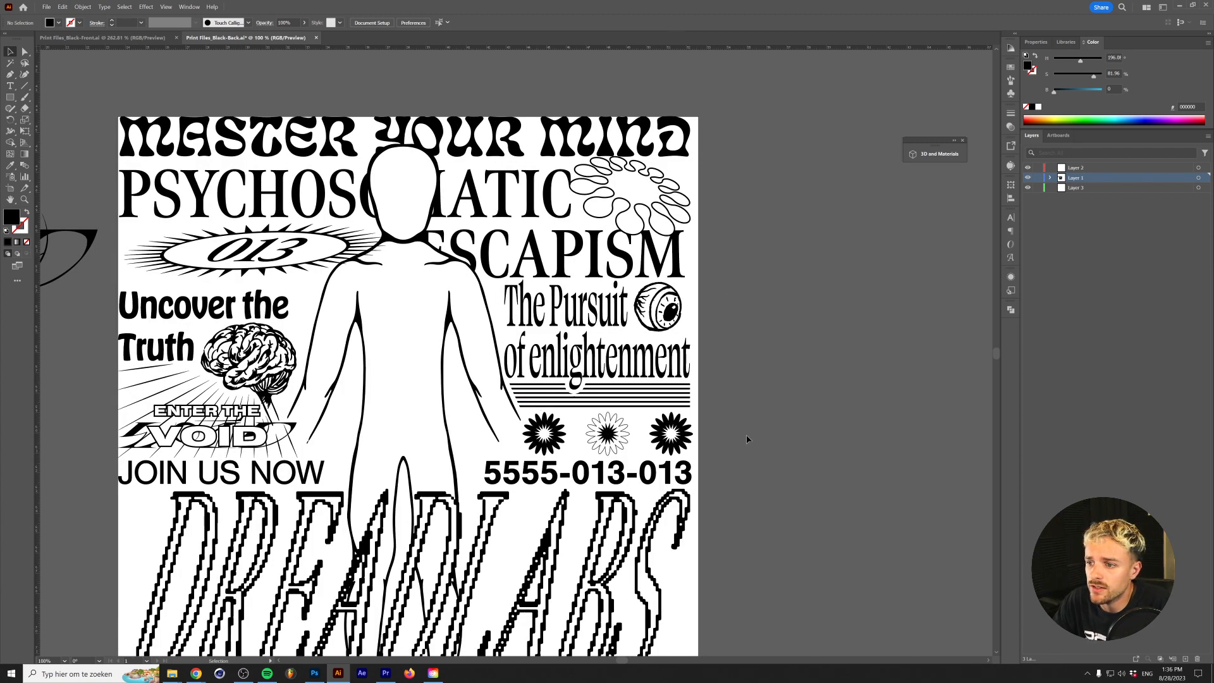
Step: Create a black circle about 3.53 cm in diameter in the empty space beside the artboard
{"action": "scroll", "coordinate": [748, 433], "scroll_direction": "up", "scroll_amount": 2}
{"action": "key", "text": "l"}
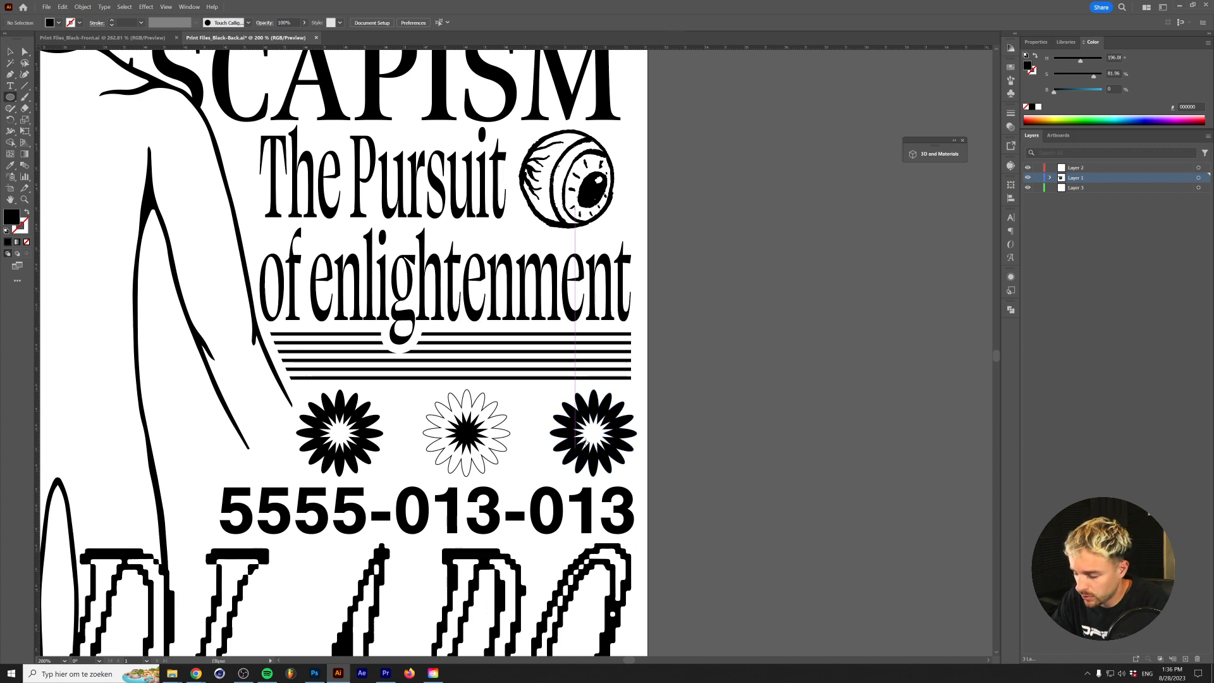
{"action": "left_click", "coordinate": [411, 272]}
{"action": "left_click", "coordinate": [402, 282]}
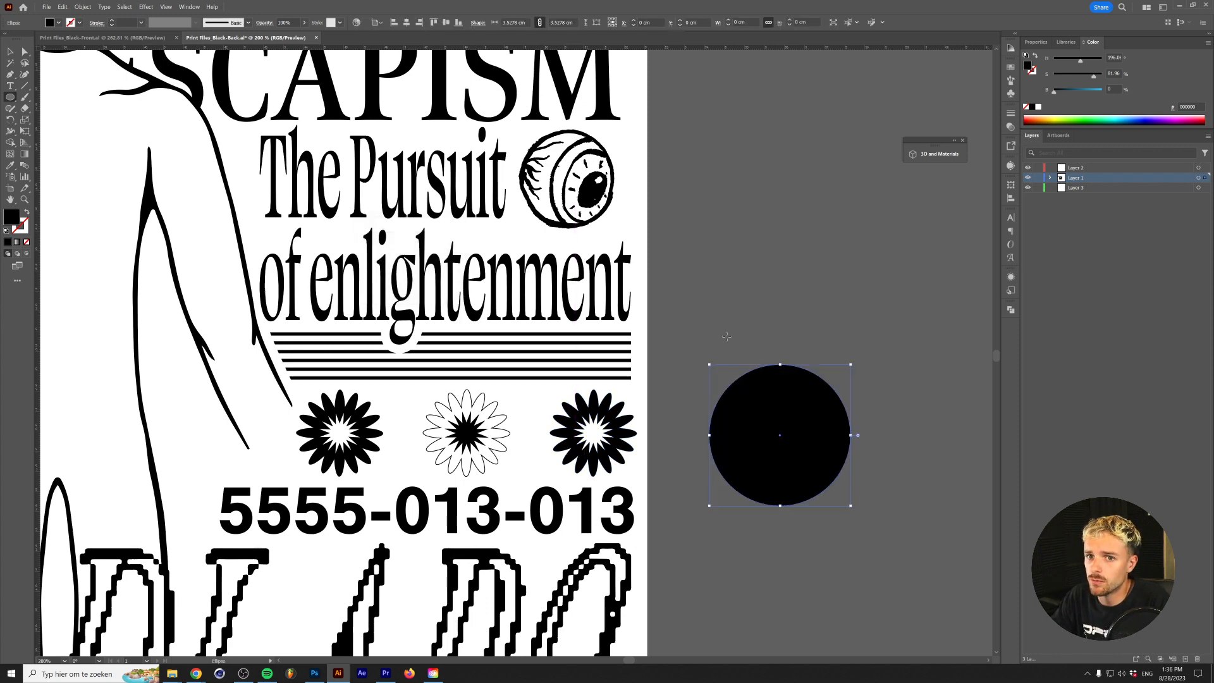
Step: Add extra anchor points between the existing ones on the black circle
{"action": "key", "text": "v"}
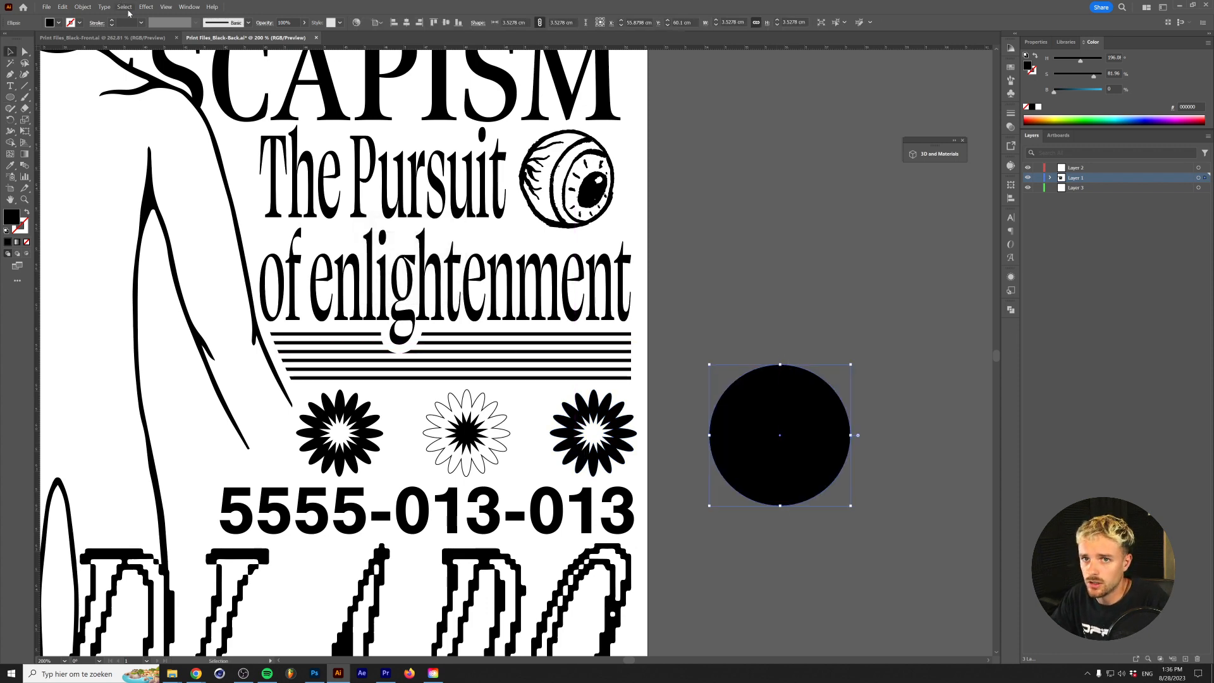
{"action": "left_click", "coordinate": [83, 7]}
{"action": "mouse_move", "coordinate": [140, 228]}
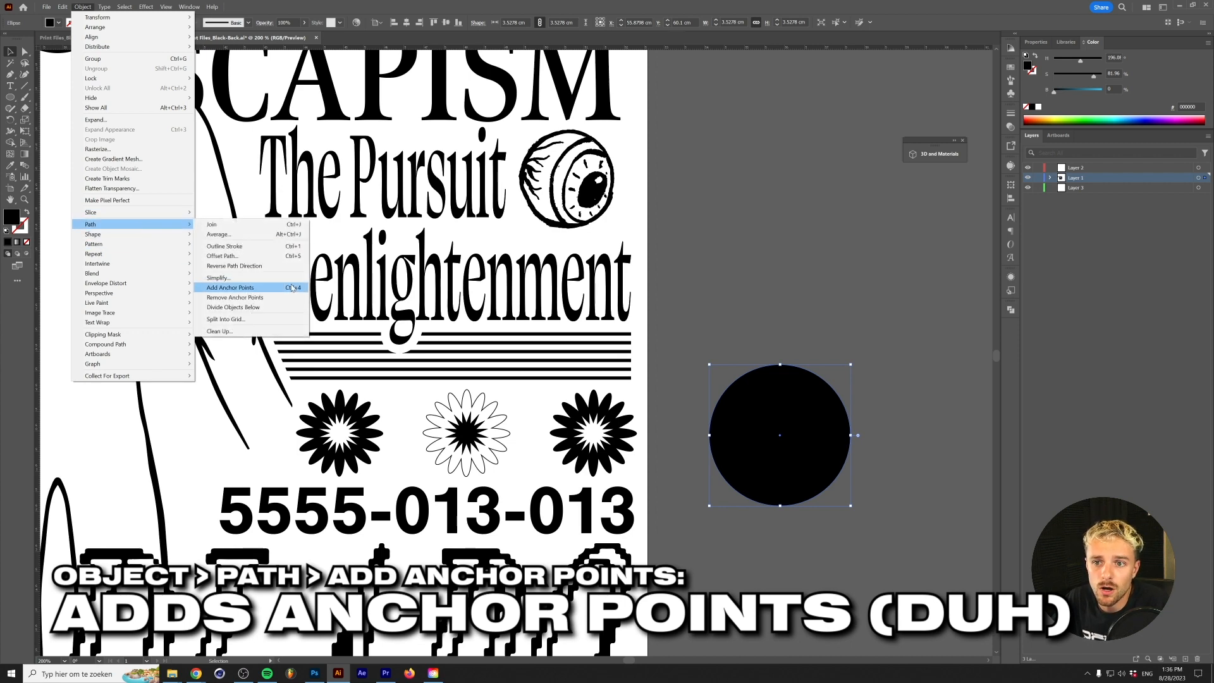
{"action": "left_click", "coordinate": [256, 290]}
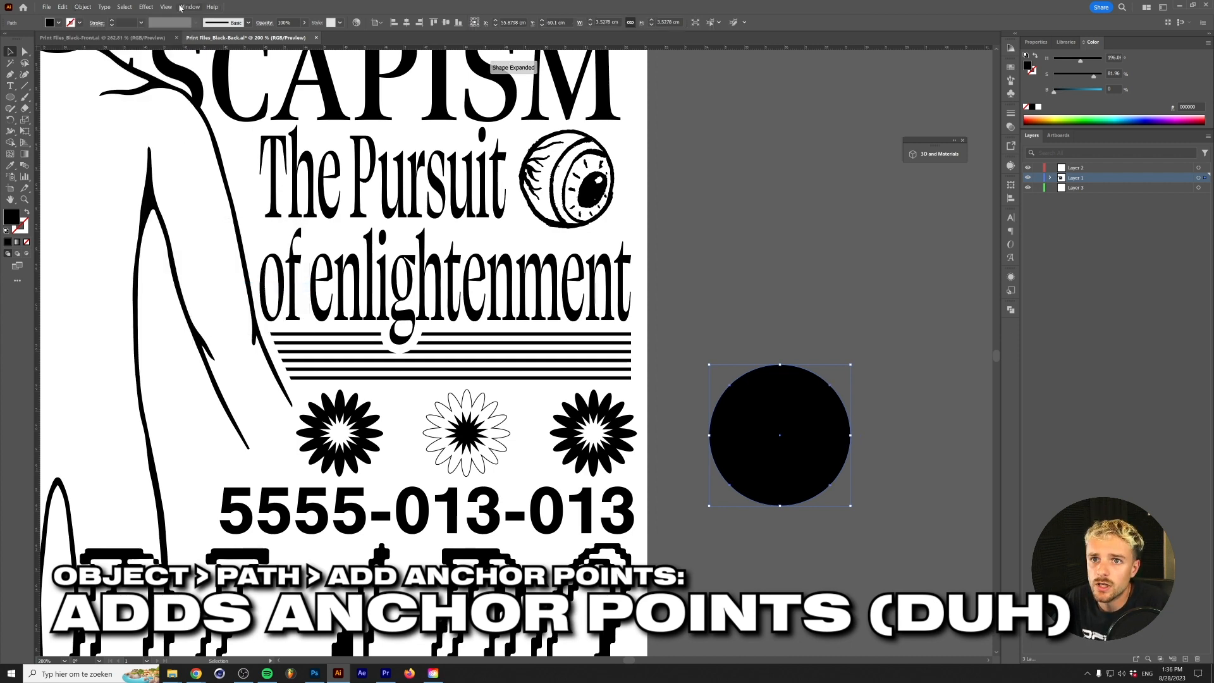
Step: Apply Pucker & Bloat to the black circle with a bloat of about 28% to form petals
{"action": "left_click", "coordinate": [146, 7]}
{"action": "mouse_move", "coordinate": [171, 90]}
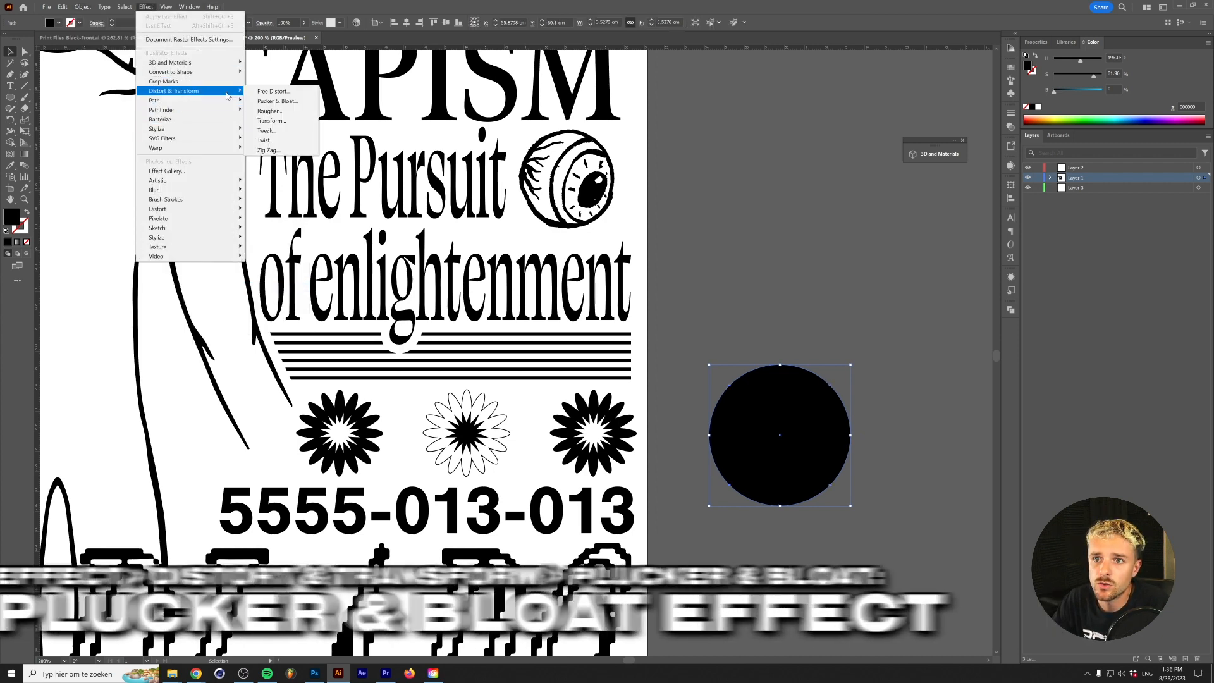
{"action": "left_click", "coordinate": [286, 101]}
{"action": "left_click_drag", "start_coordinate": [586, 245], "coordinate": [599, 246]}
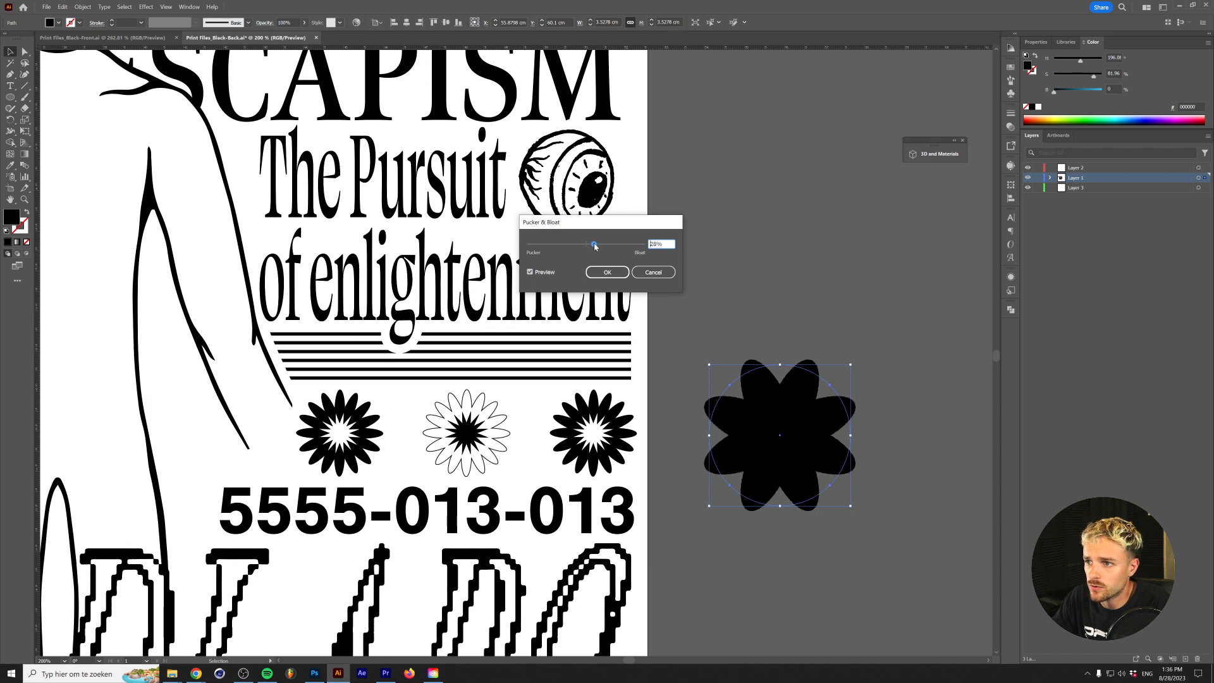
{"action": "left_click", "coordinate": [607, 272]}
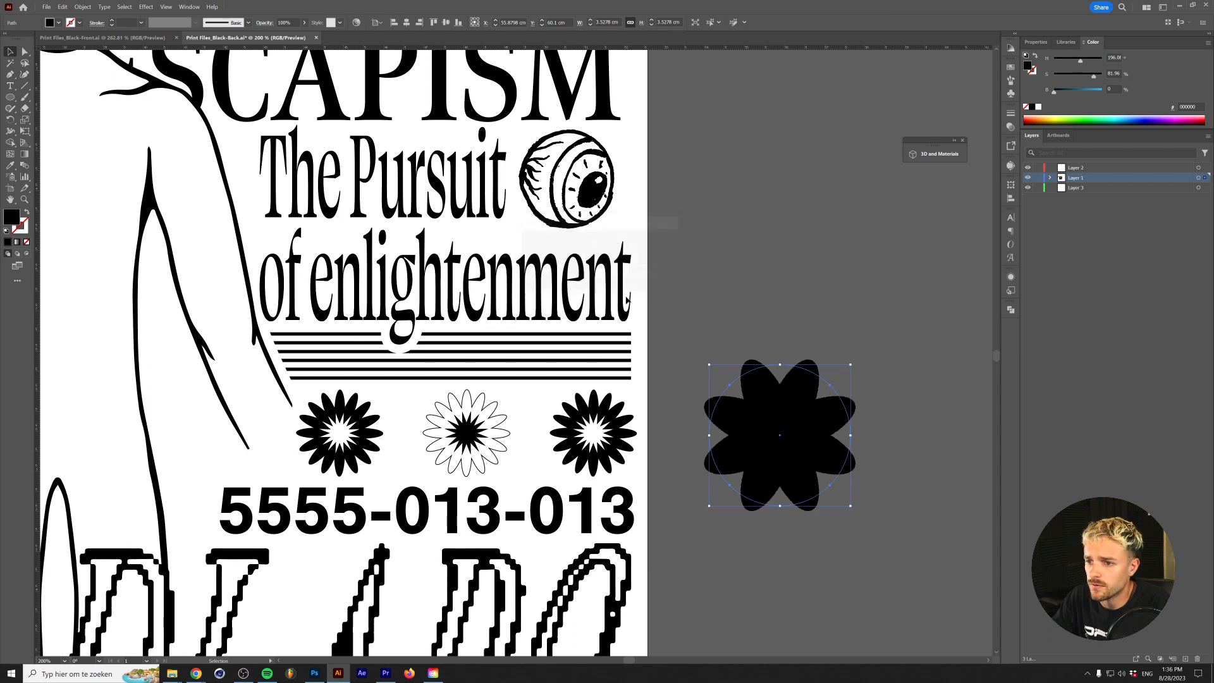
Step: Add another set of anchor points to the flower to double its petals, and expand its appearance
{"action": "left_click", "coordinate": [87, 7]}
{"action": "mouse_move", "coordinate": [158, 224]}
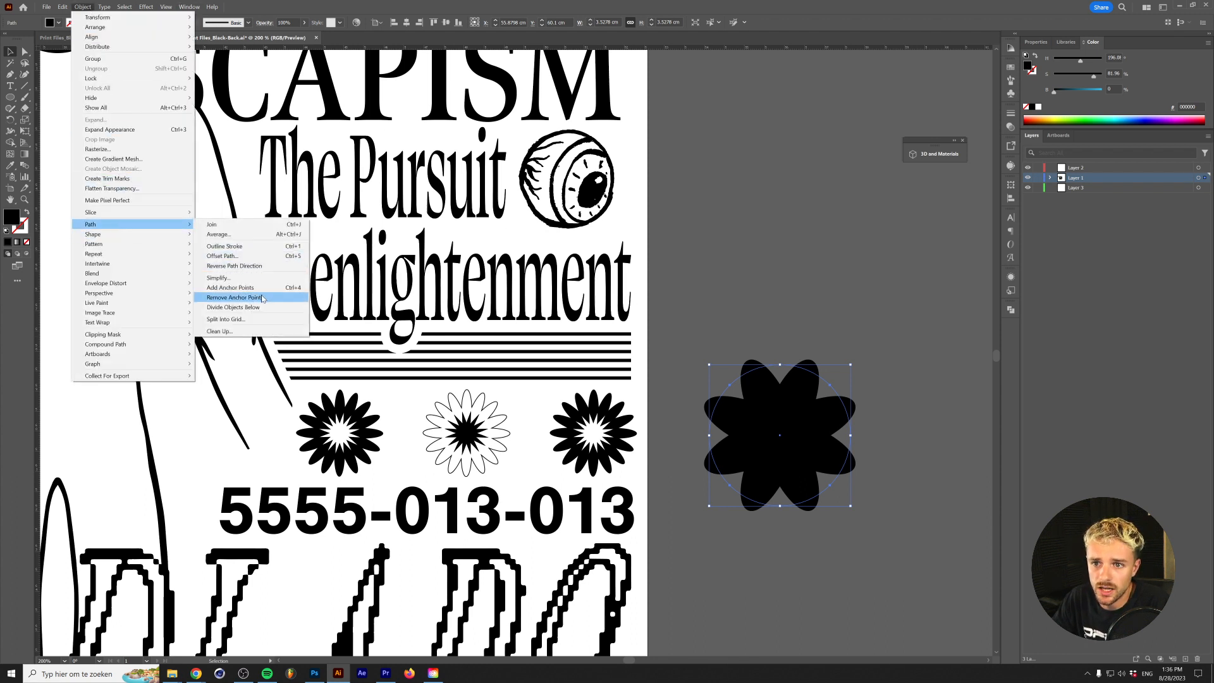
{"action": "left_click", "coordinate": [230, 287]}
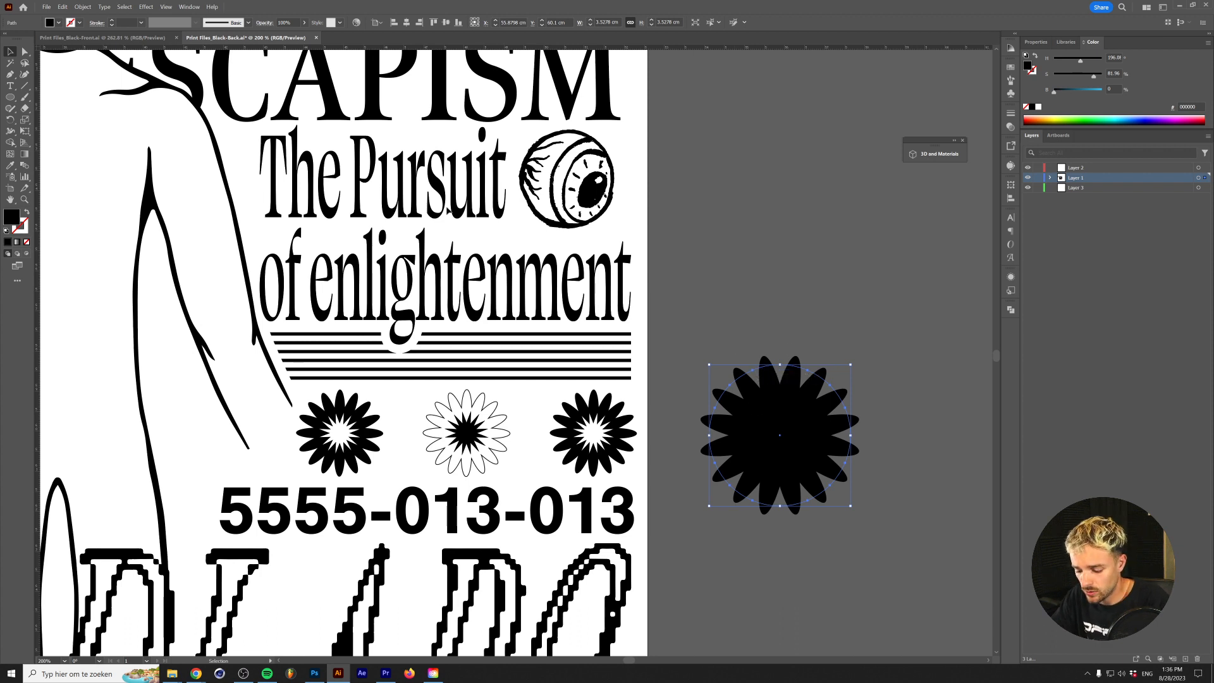
{"action": "left_click", "coordinate": [83, 7]}
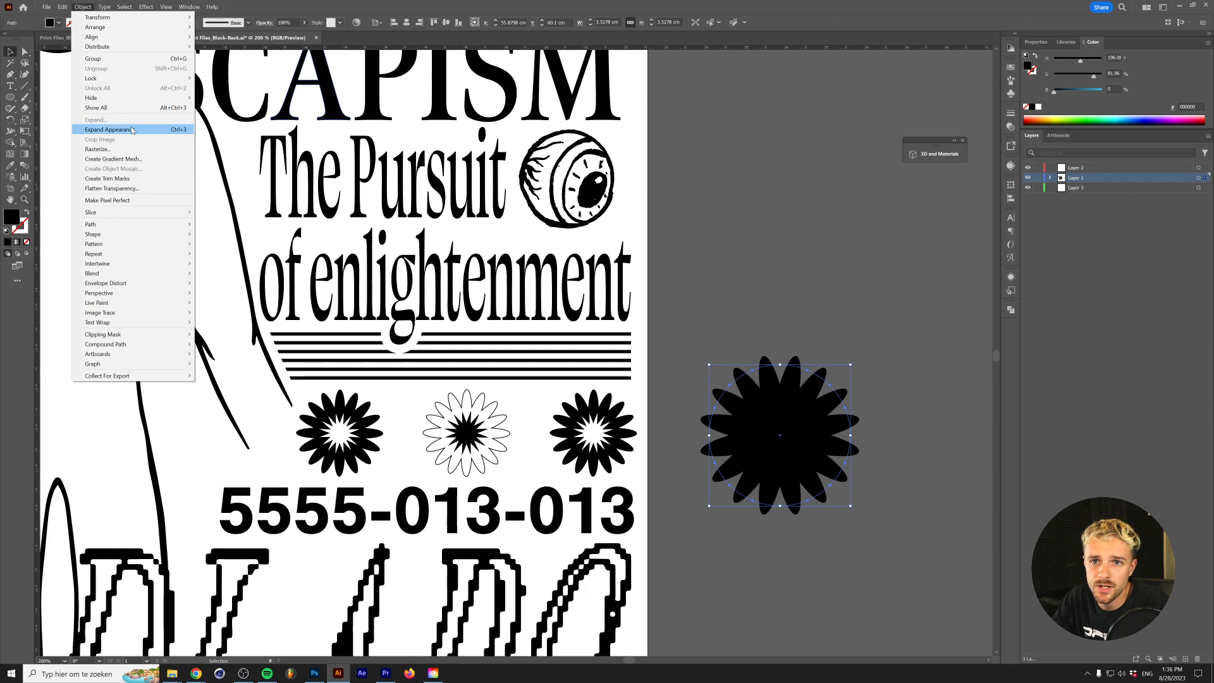
{"action": "left_click", "coordinate": [110, 130]}
Step: Create a circle about 1.52 cm in diameter at the flower's centre and give it the artboard's white fill
{"action": "scroll", "coordinate": [820, 468], "scroll_direction": "up", "scroll_amount": 1}
{"action": "key", "text": "l"}
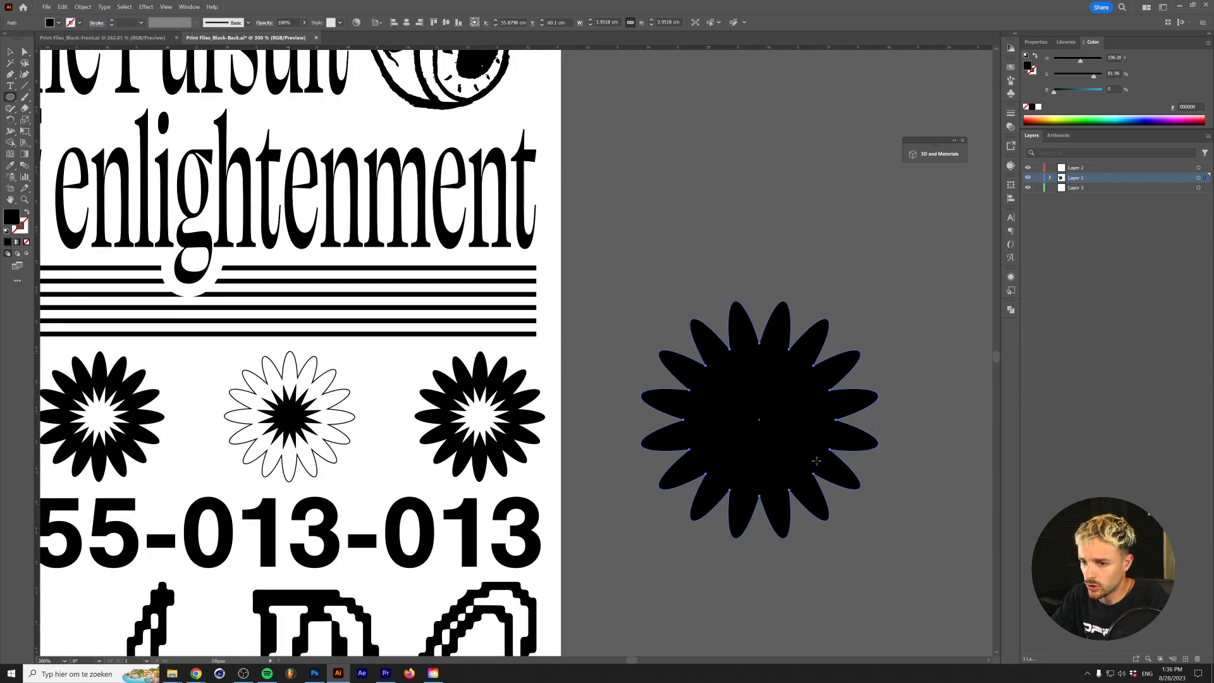
{"action": "left_click_drag", "start_coordinate": [758, 419], "coordinate": [805, 465]}
{"action": "key", "text": "i"}
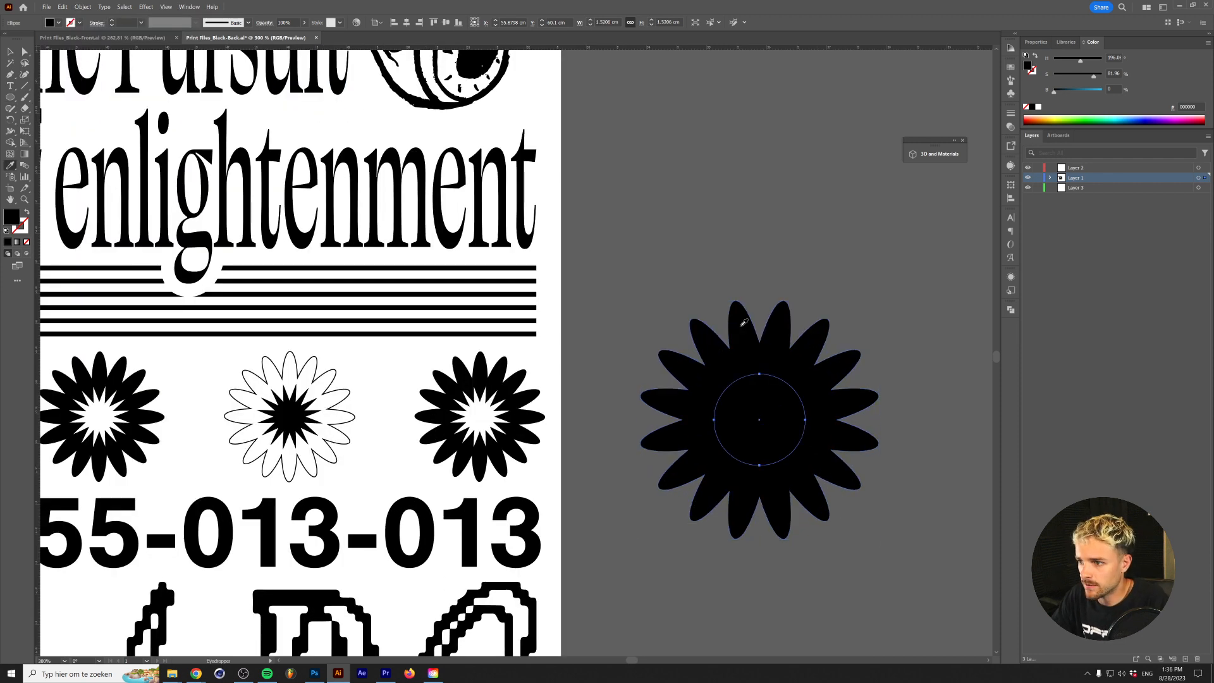
{"action": "left_click", "coordinate": [522, 342]}
{"action": "key", "text": "v"}
Step: Turn the white circle into a many-pointed star with Pucker & Bloat at -32%, and expand its appearance
{"action": "left_click", "coordinate": [145, 7]}
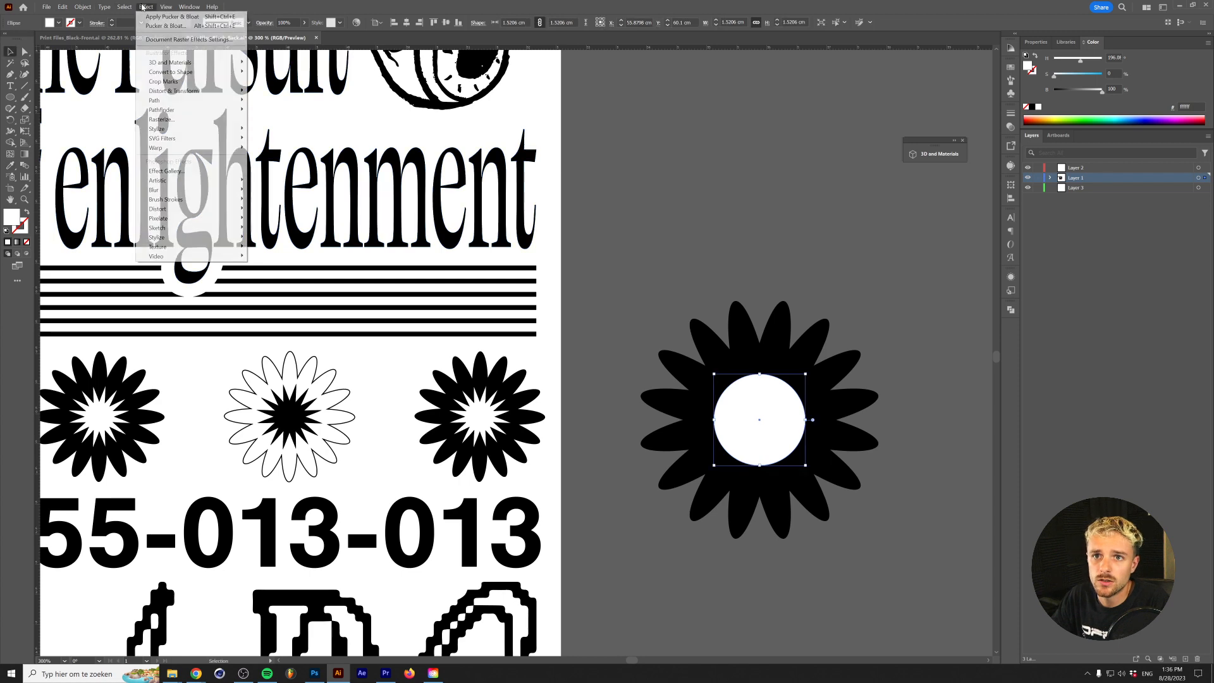
{"action": "left_click", "coordinate": [166, 26]}
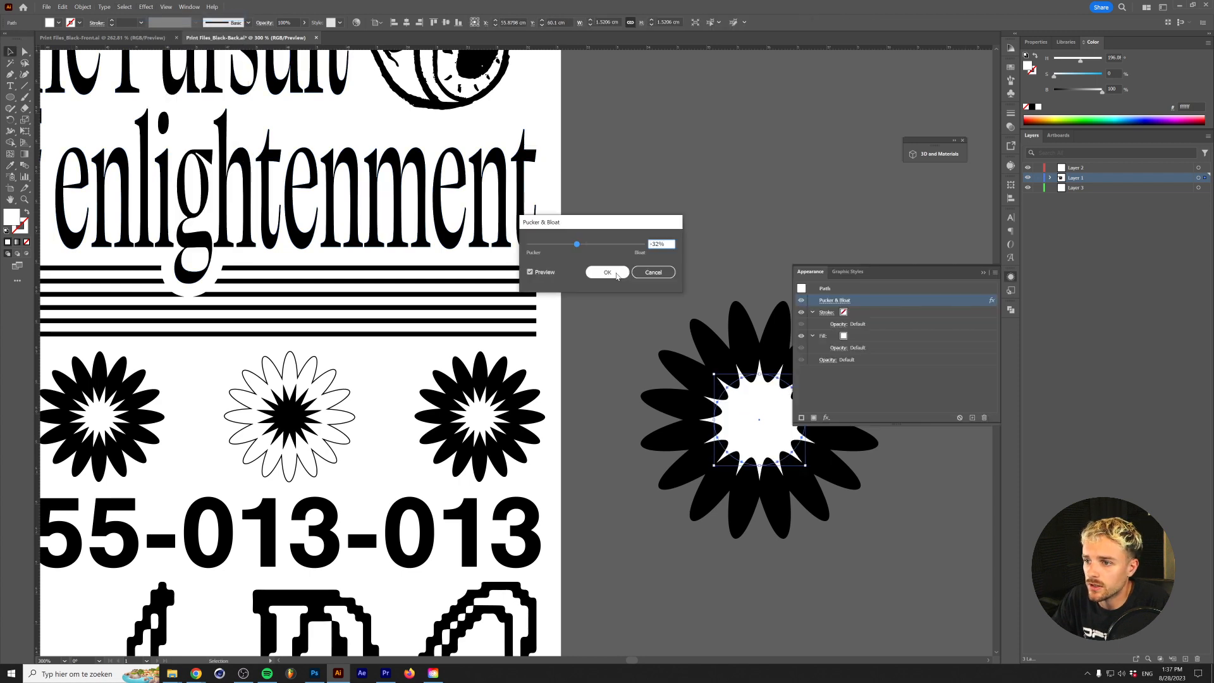
{"action": "left_click", "coordinate": [616, 275]}
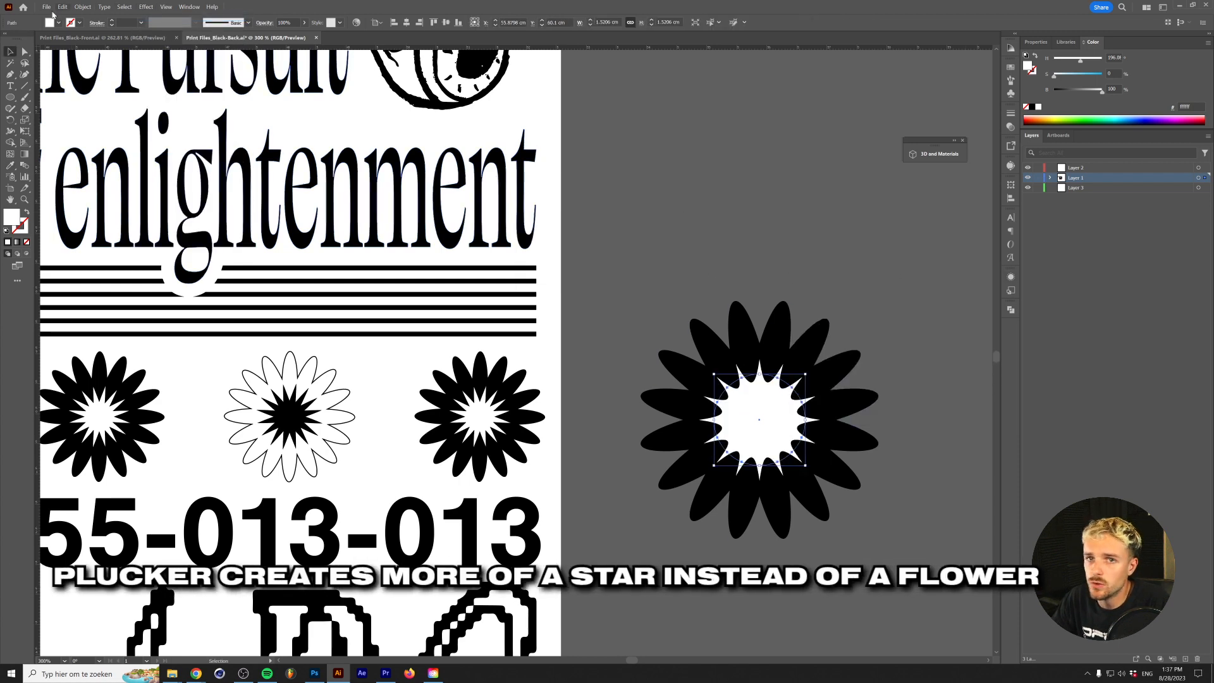
{"action": "left_click", "coordinate": [83, 7]}
{"action": "left_click", "coordinate": [117, 131]}
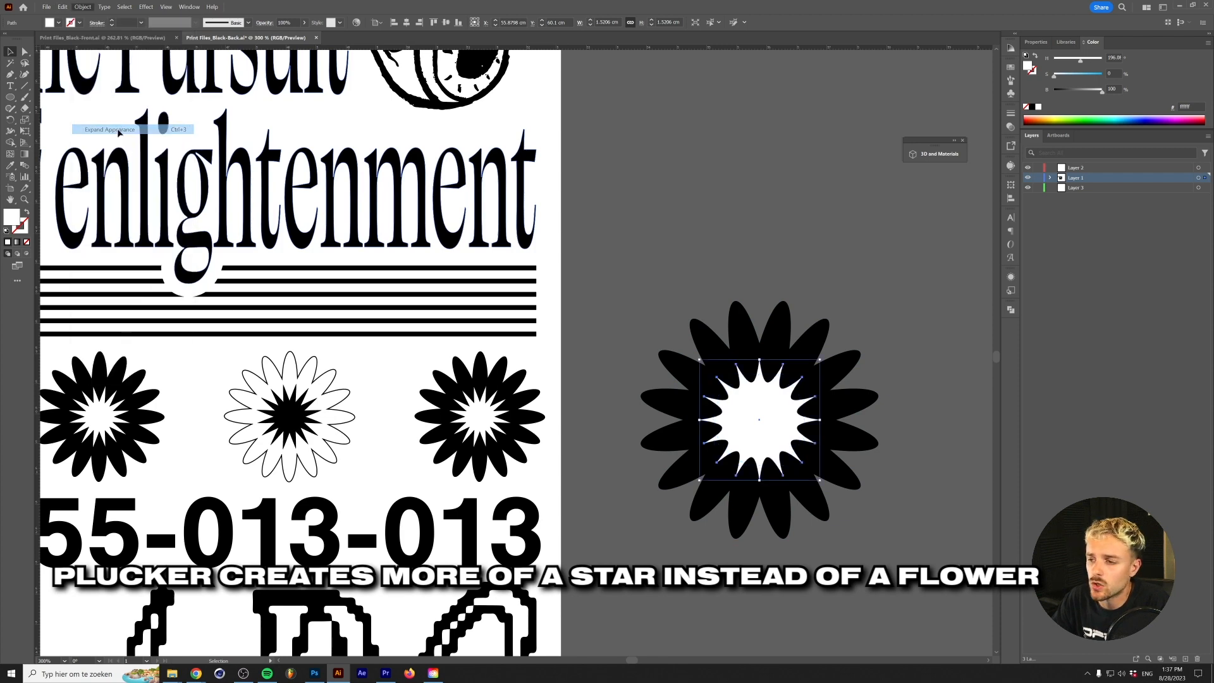
Step: Subtract the white star from the black flower with Minus Front, and delete the finished demo flower
{"action": "left_click", "coordinate": [734, 460]}
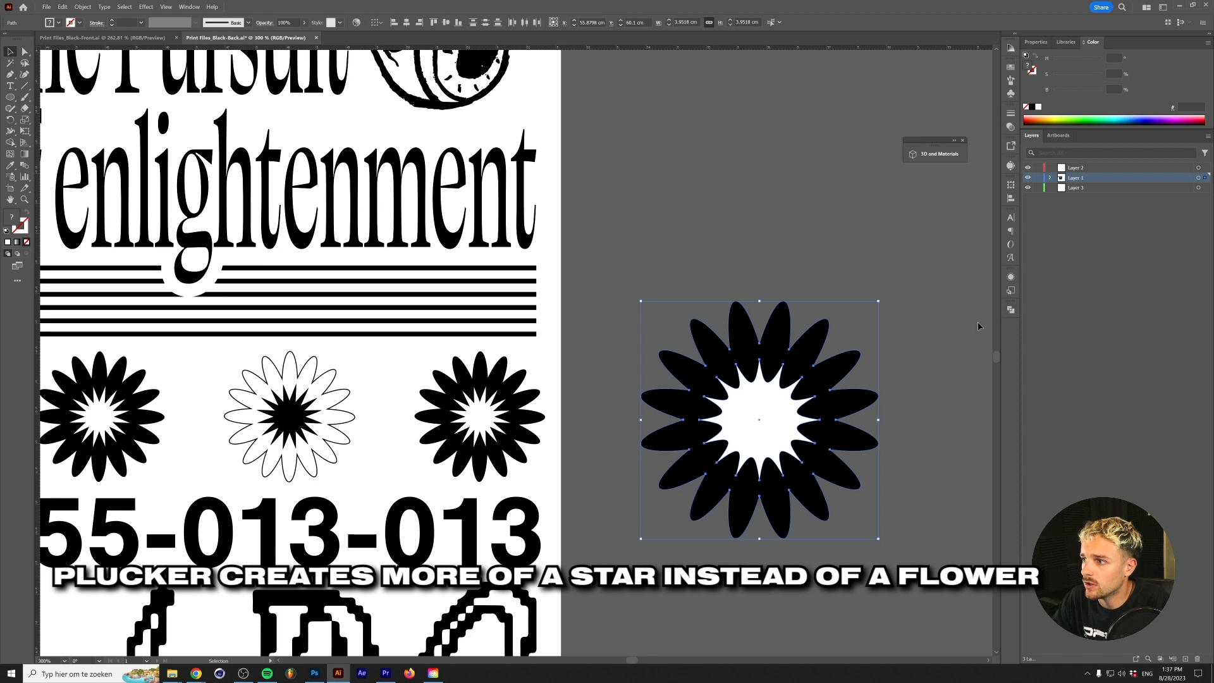
{"action": "left_click", "coordinate": [1010, 310]}
{"action": "left_click", "coordinate": [917, 330]}
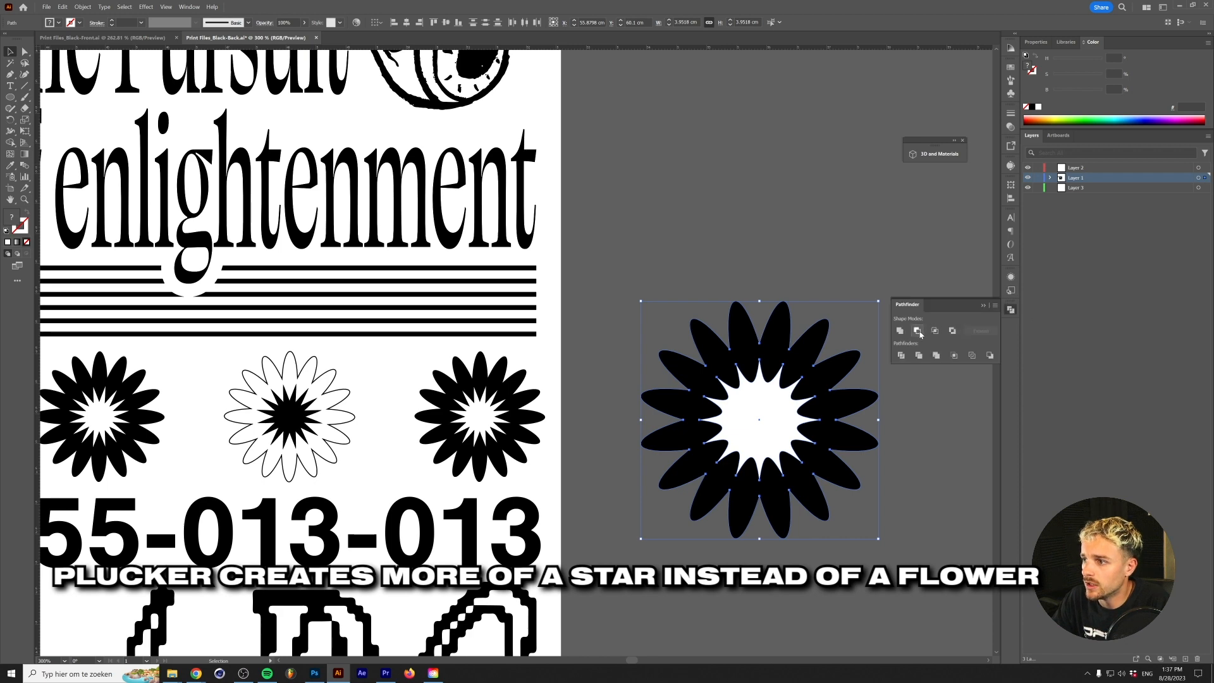
{"action": "left_click_drag", "start_coordinate": [771, 336], "coordinate": [751, 299]}
{"action": "key", "text": "Delete"}
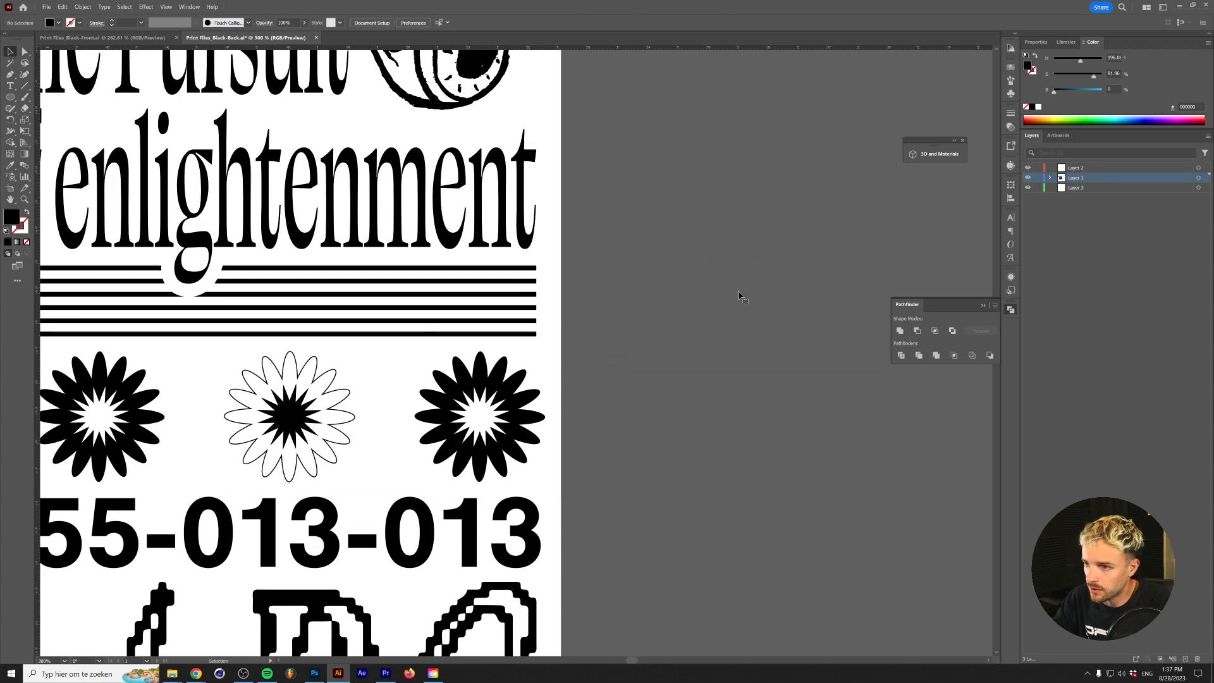
Step: Create a black circle about 2.59 cm in diameter beside the artboard, duplicate it straight below with a small gap, and select both
{"action": "scroll", "coordinate": [573, 260], "scroll_direction": "down", "scroll_amount": 2}
{"action": "scroll", "coordinate": [539, 252], "scroll_direction": "up", "scroll_amount": 4}
{"action": "key", "text": "l"}
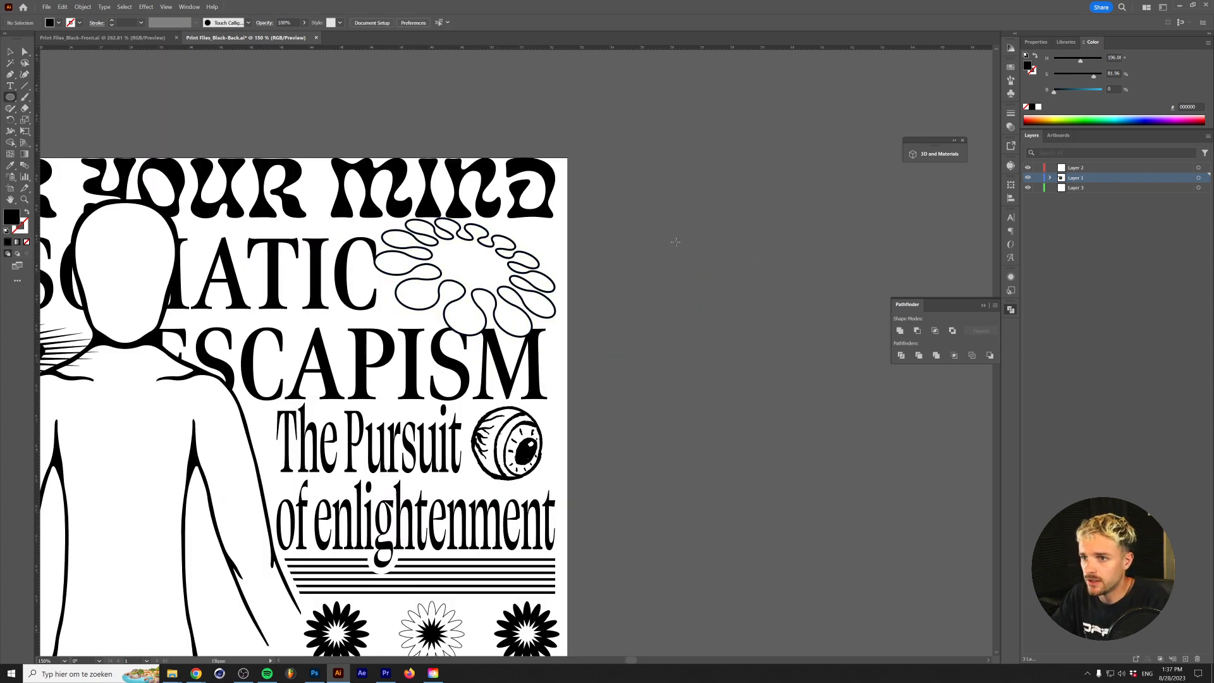
{"action": "left_click_drag", "start_coordinate": [644, 172], "coordinate": [685, 304]}
{"action": "key", "text": "v"}
{"action": "left_click_drag", "start_coordinate": [760, 209], "coordinate": [605, 274]}
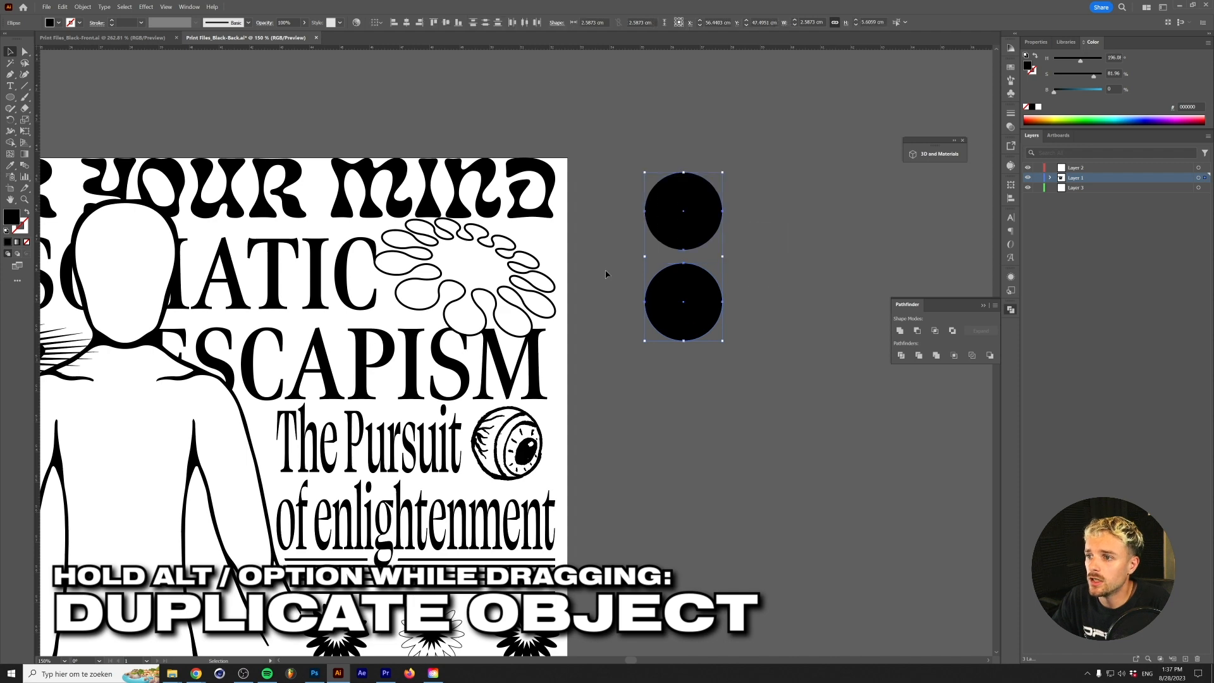
Step: Connect the two circles with the Metaball script at a rate of 39
{"action": "left_click", "coordinate": [46, 7]}
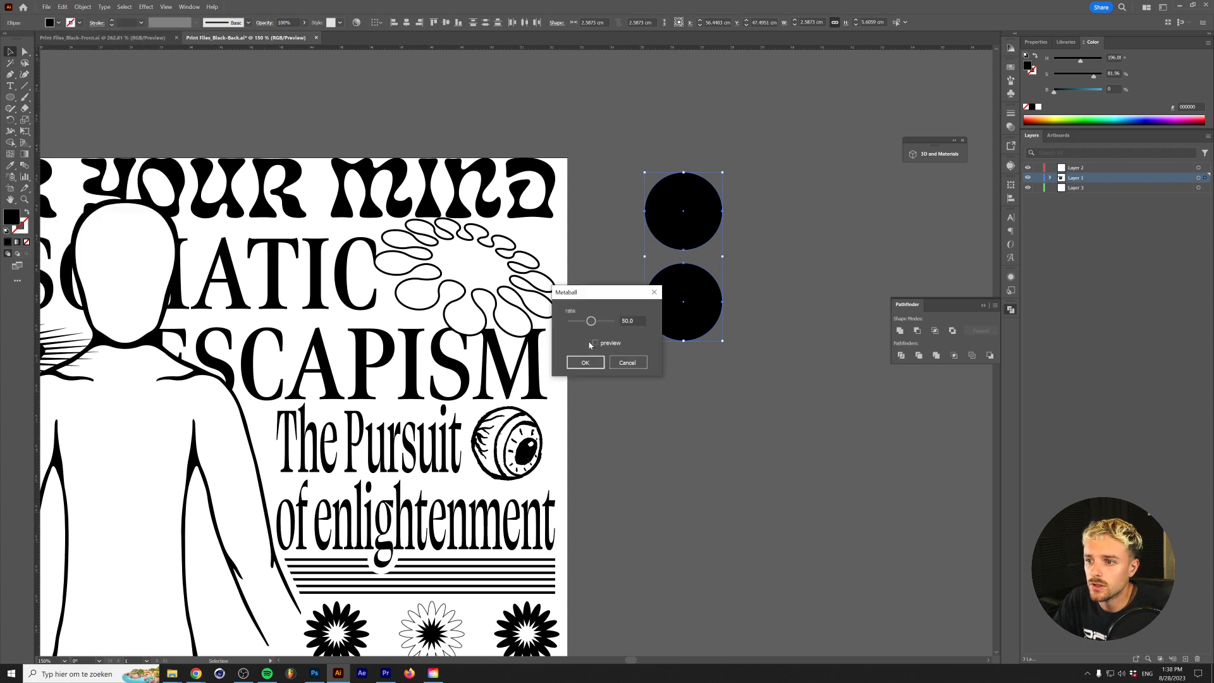
{"action": "left_click", "coordinate": [594, 342]}
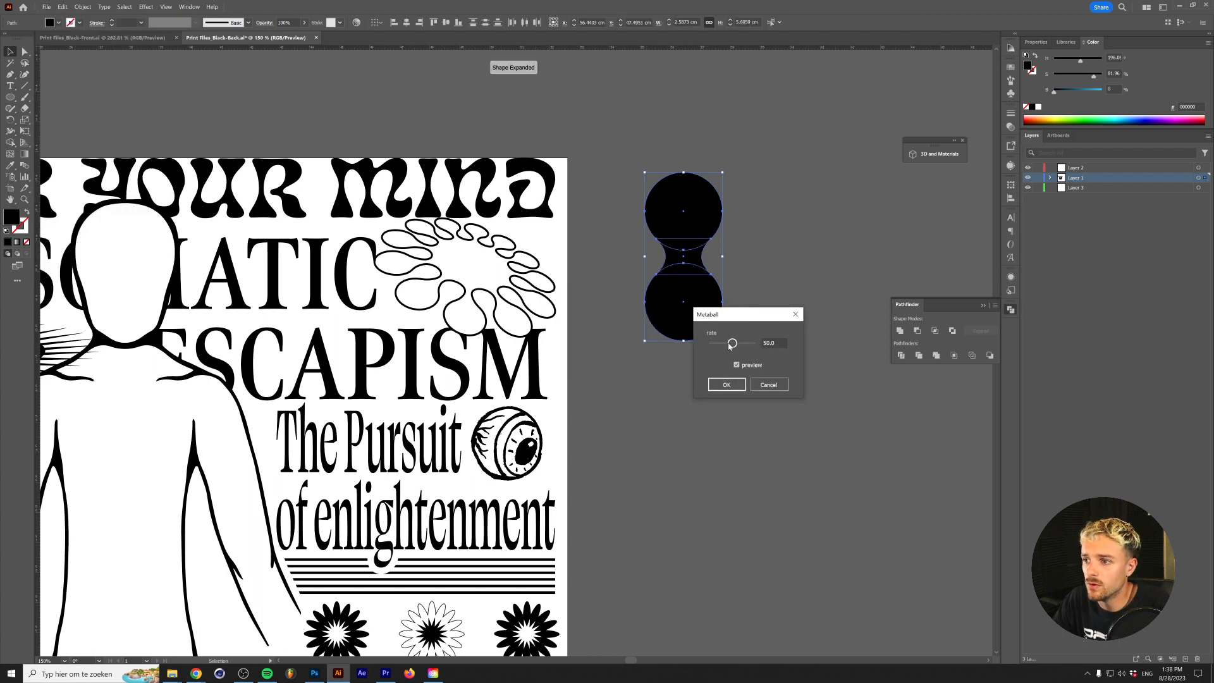
{"action": "left_click_drag", "start_coordinate": [729, 345], "coordinate": [725, 344]}
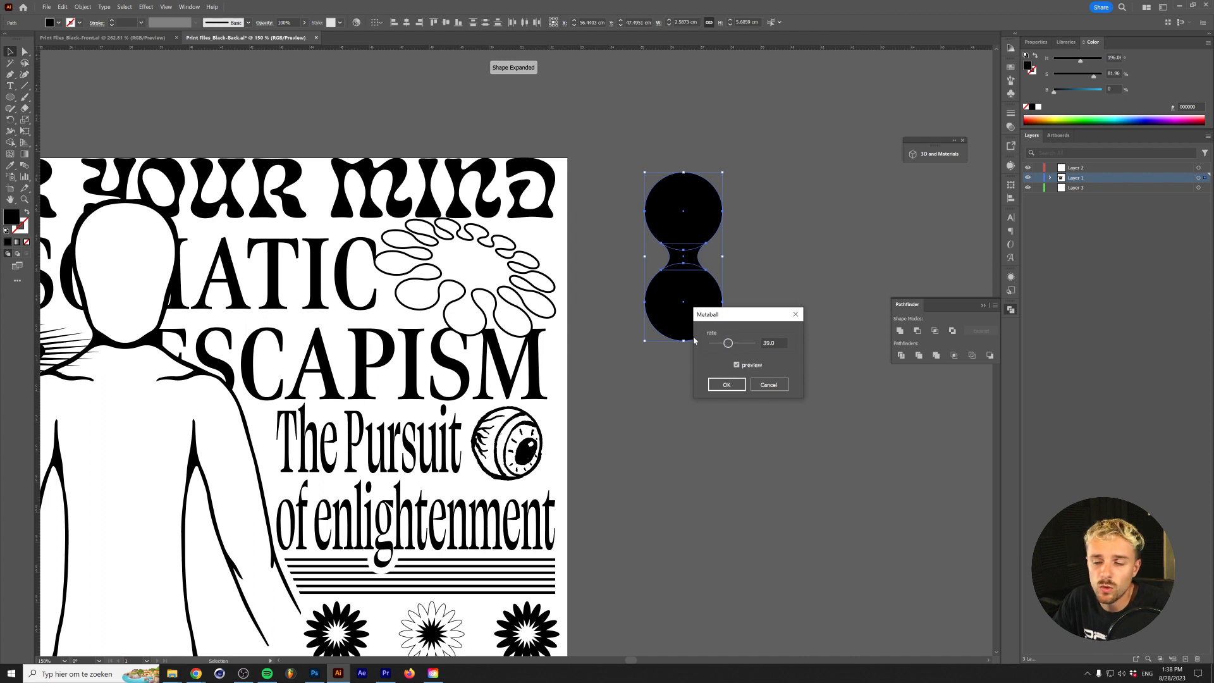
{"action": "left_click", "coordinate": [725, 384]}
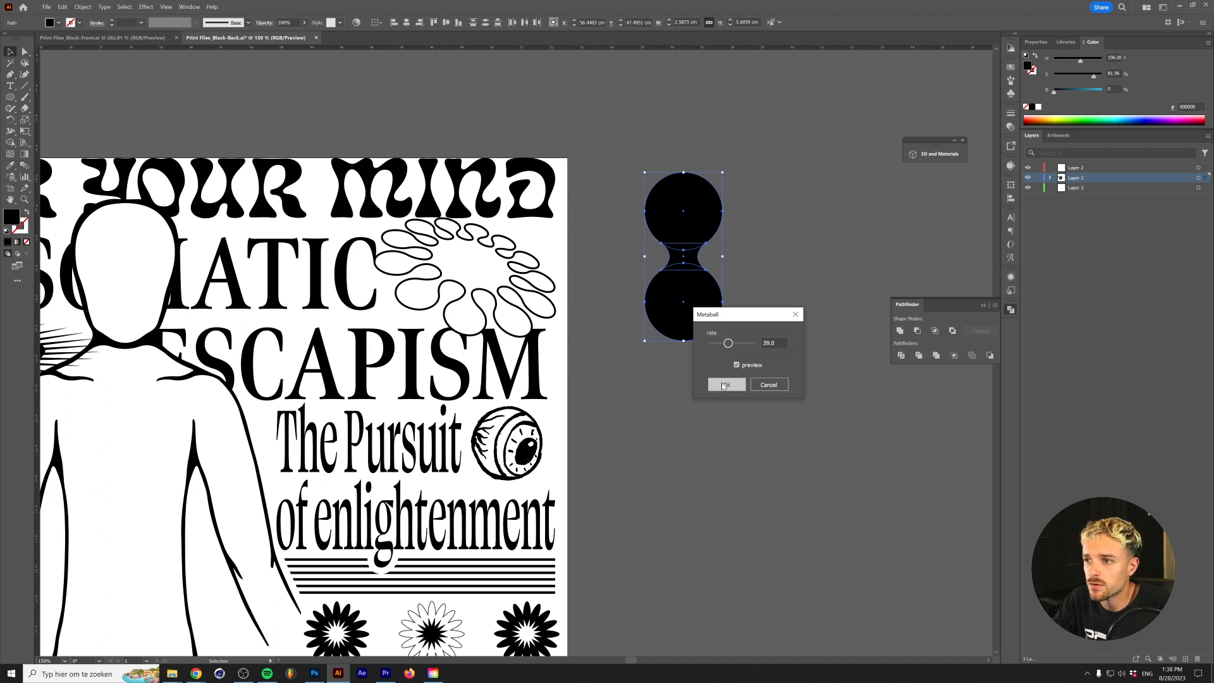
{"action": "left_click", "coordinate": [781, 212]}
{"action": "left_click", "coordinate": [706, 311]}
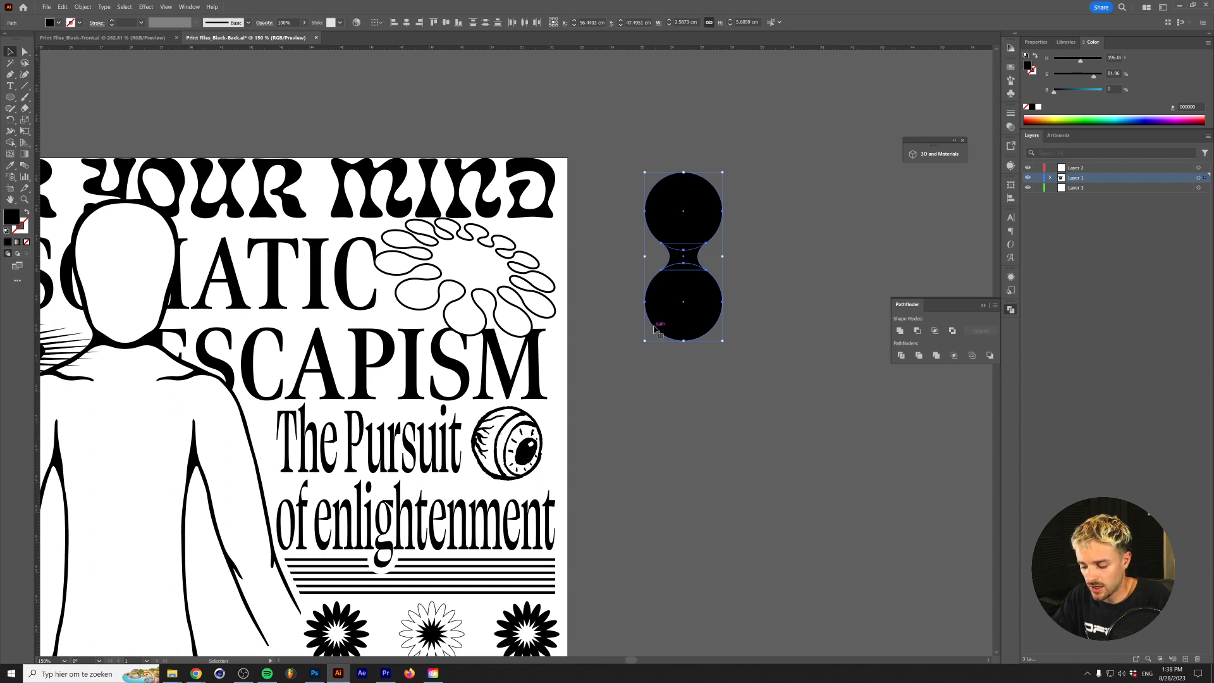
Step: Create a copy of the connected circles rotated -45° around the lower circle's bottom anchor point
{"action": "key", "text": "r"}
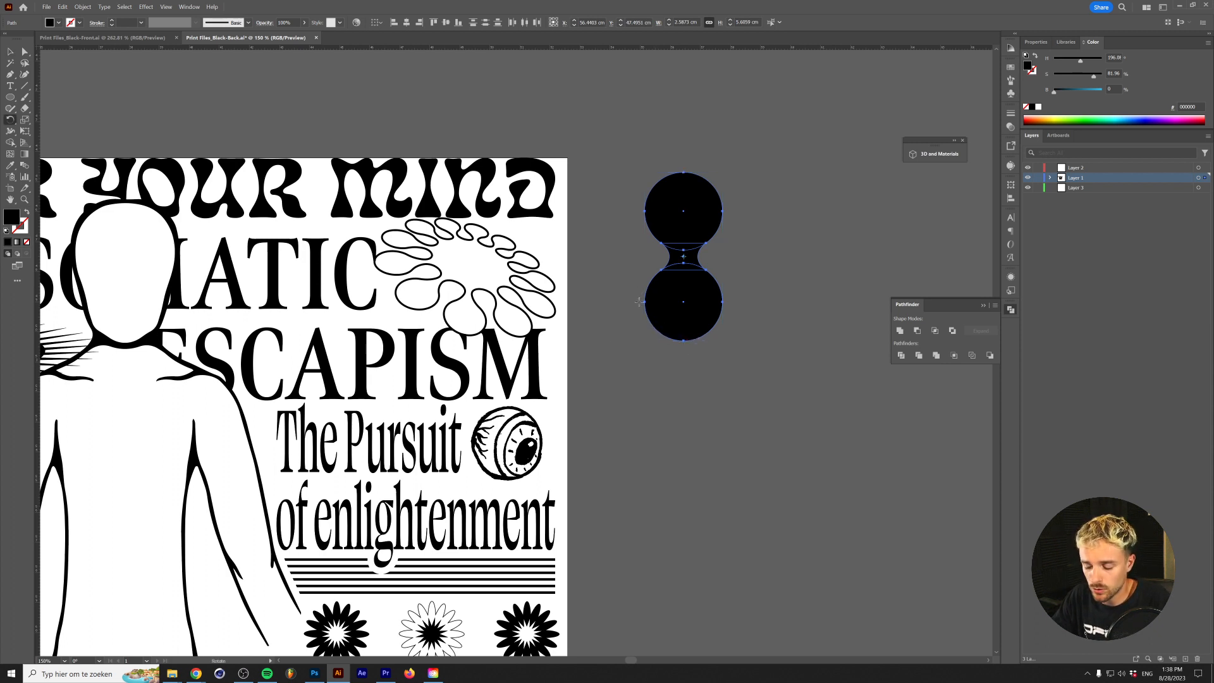
{"action": "left_click", "coordinate": [683, 340], "text": "alt"}
{"action": "left_click", "coordinate": [316, 299]}
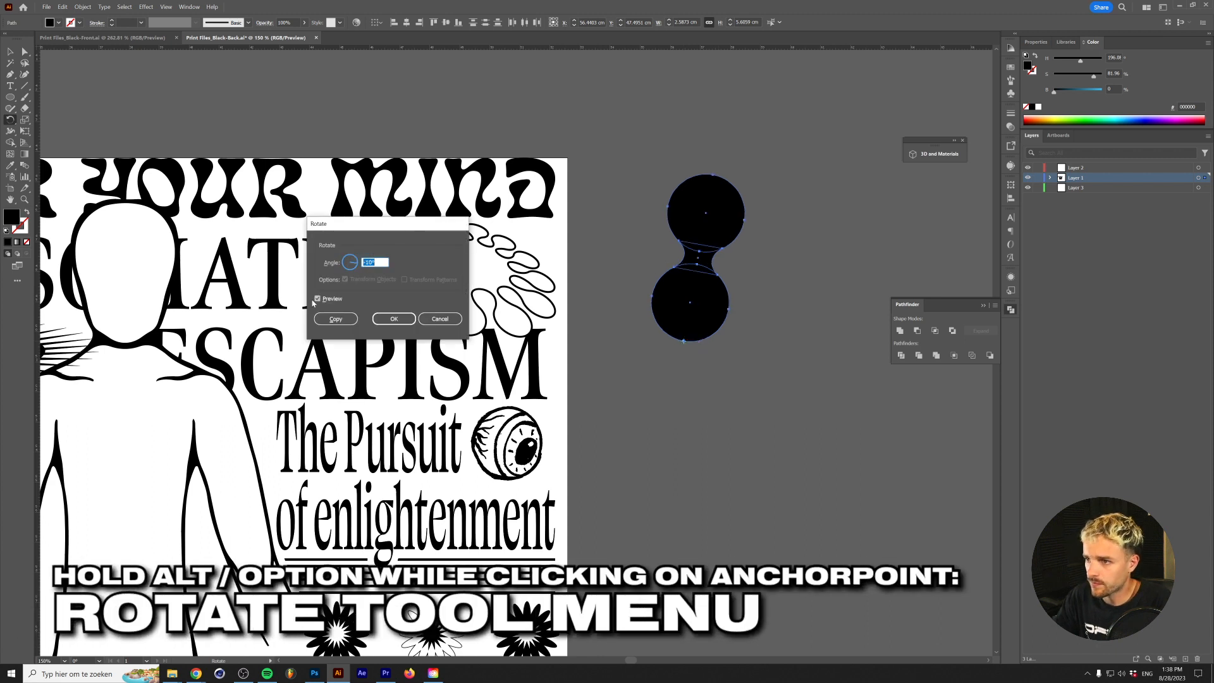
{"action": "key", "text": "shift+Down"}
{"action": "key", "text": "shift+Down"}
{"action": "key", "text": "shift+Down"}
{"action": "key", "text": "Down"}
{"action": "key", "text": "Down"}
{"action": "key", "text": "Down"}
{"action": "key", "text": "Down"}
{"action": "key", "text": "Down"}
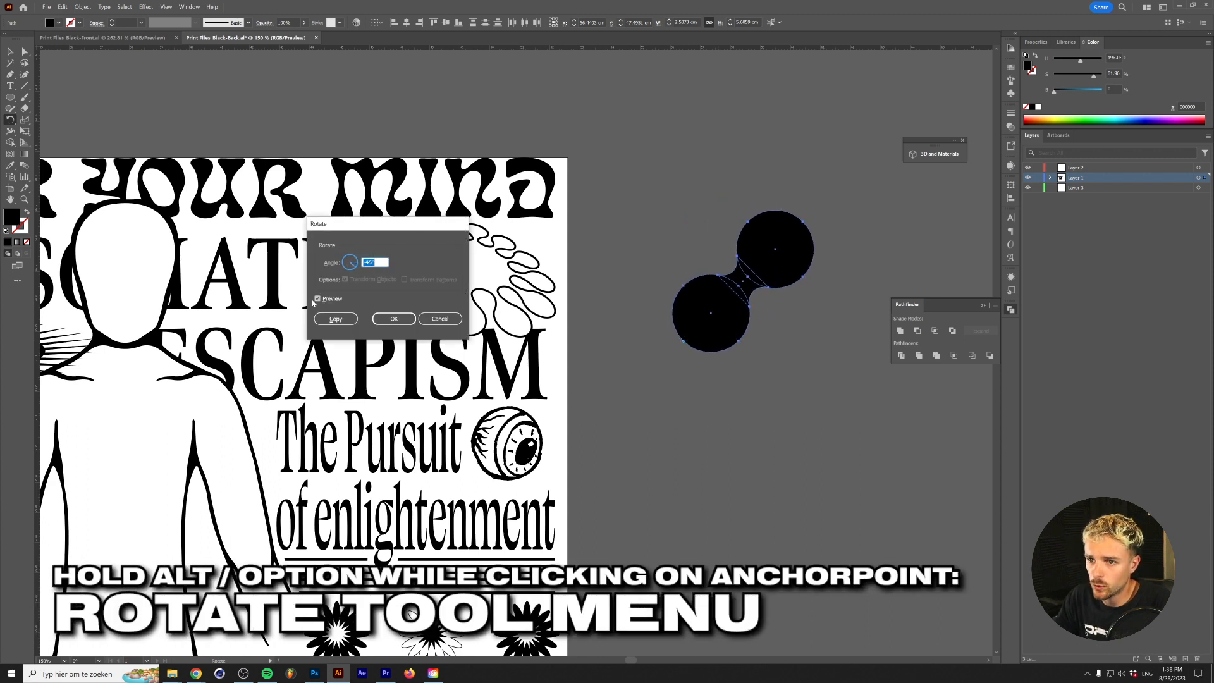
{"action": "left_click", "coordinate": [336, 319]}
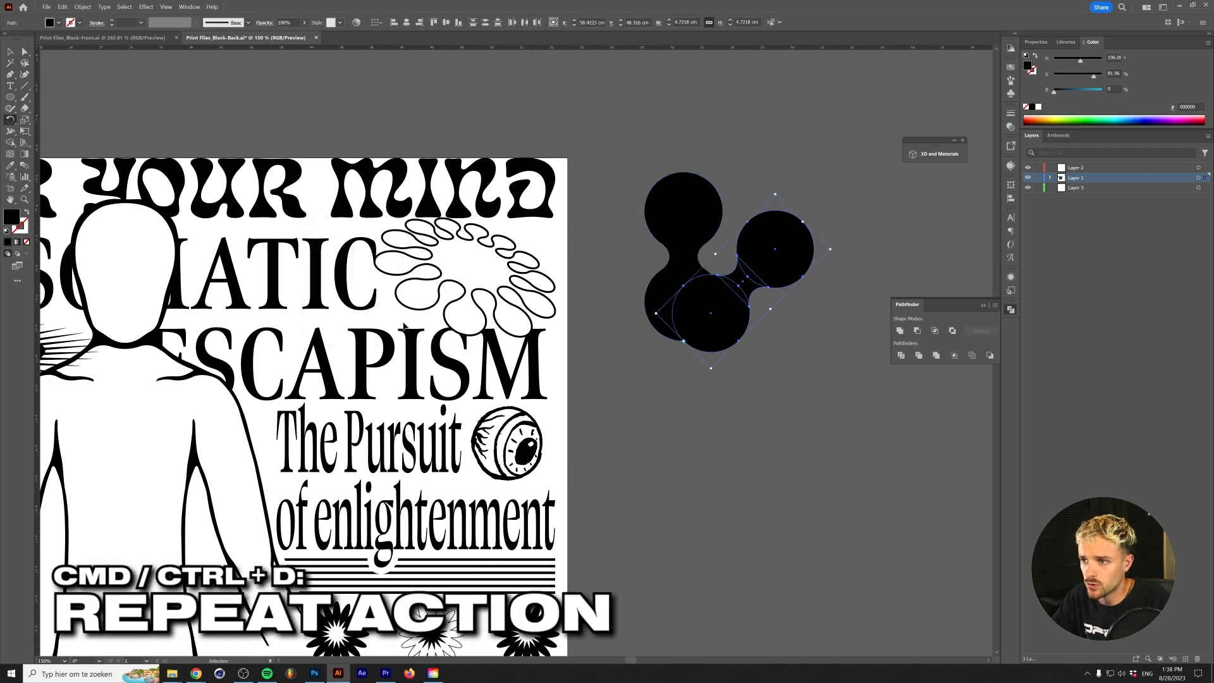
Step: Repeat the rotated copy six times to complete a ring of eight arms
{"action": "key", "text": "ctrl+d"}
{"action": "key", "text": "ctrl+d"}
{"action": "key", "text": "ctrl+d"}
{"action": "key", "text": "ctrl+d"}
{"action": "key", "text": "ctrl+d"}
{"action": "key", "text": "ctrl+d"}
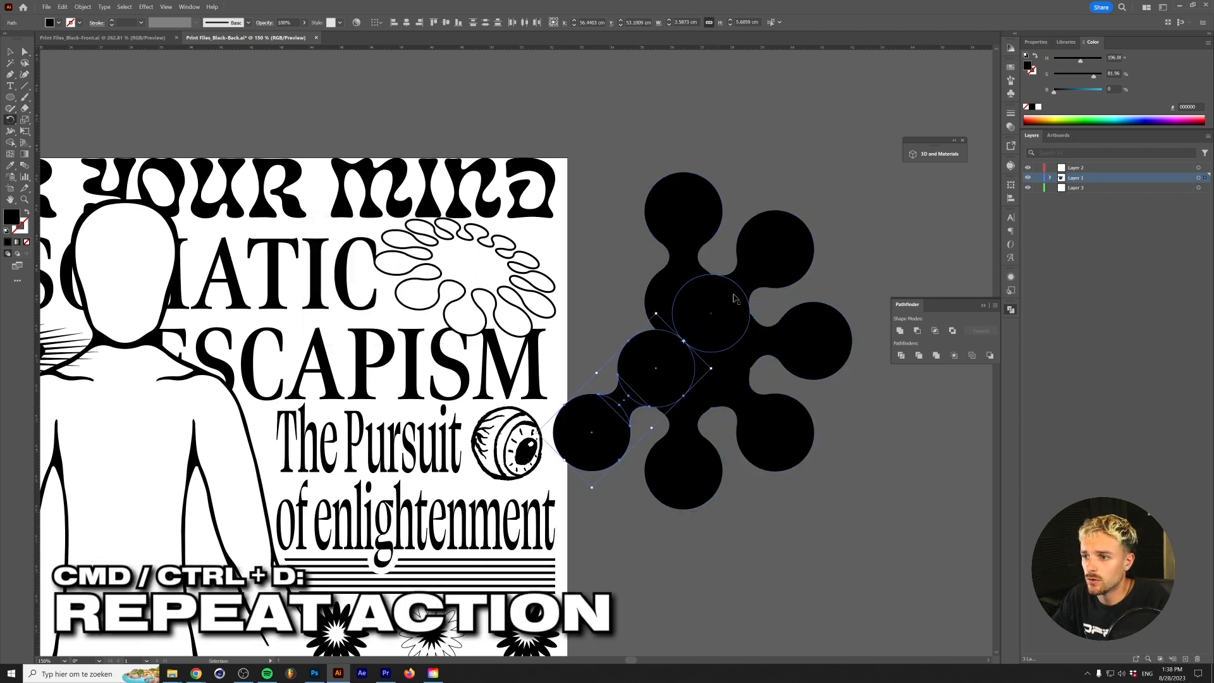
{"action": "key", "text": "v"}
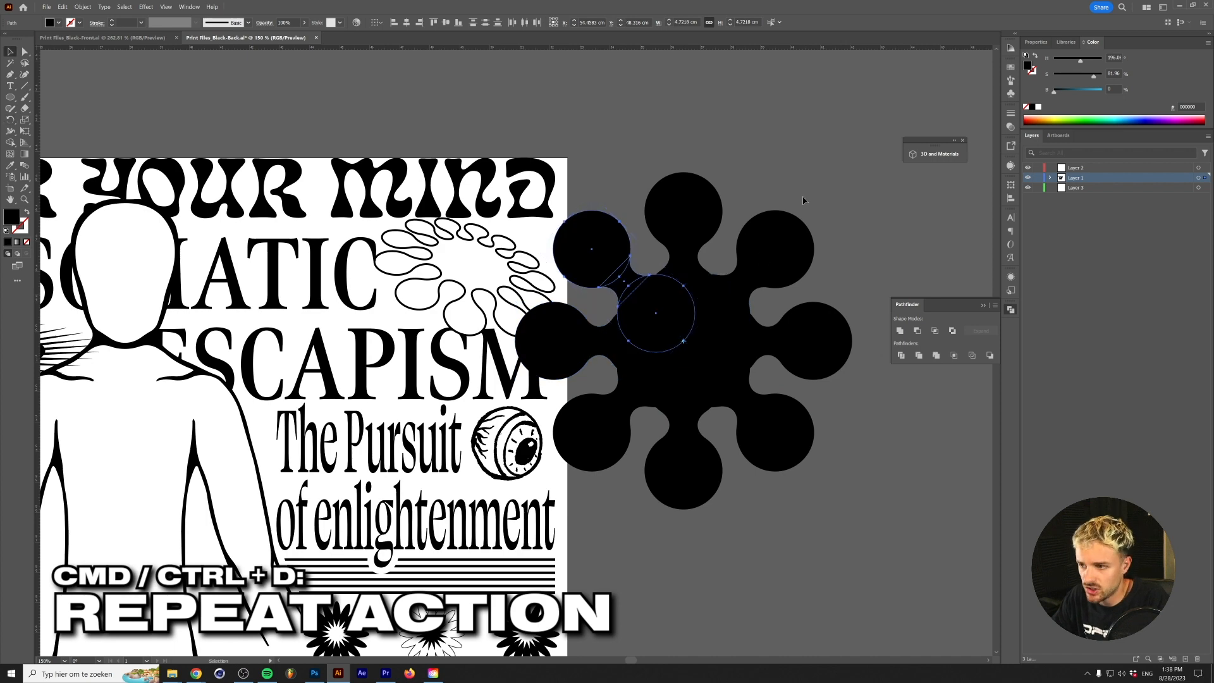
{"action": "left_click", "coordinate": [849, 163]}
Step: Move the whole eight-armed ring clear of the artboard and unite its overlapping shapes into one
{"action": "left_click_drag", "start_coordinate": [602, 452], "coordinate": [603, 452]}
{"action": "left_click_drag", "start_coordinate": [662, 336], "coordinate": [738, 267]}
{"action": "key", "text": "ctrl+z"}
{"action": "left_click_drag", "start_coordinate": [547, 337], "coordinate": [602, 280]}
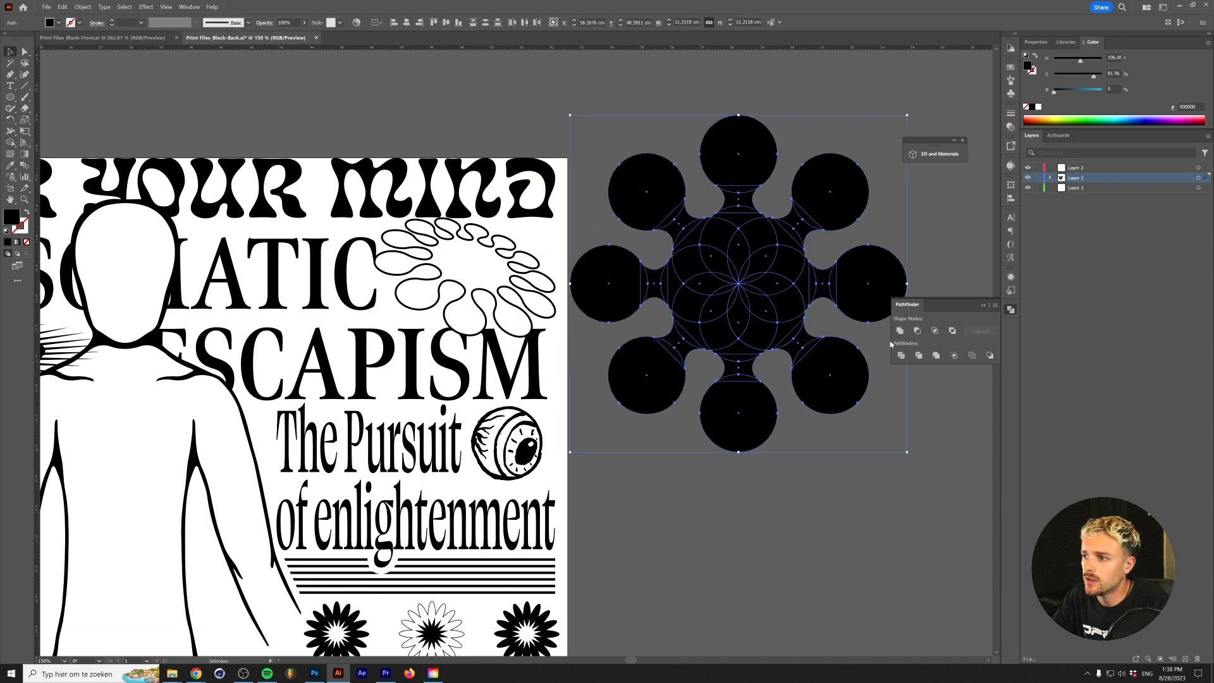
{"action": "left_click", "coordinate": [899, 330]}
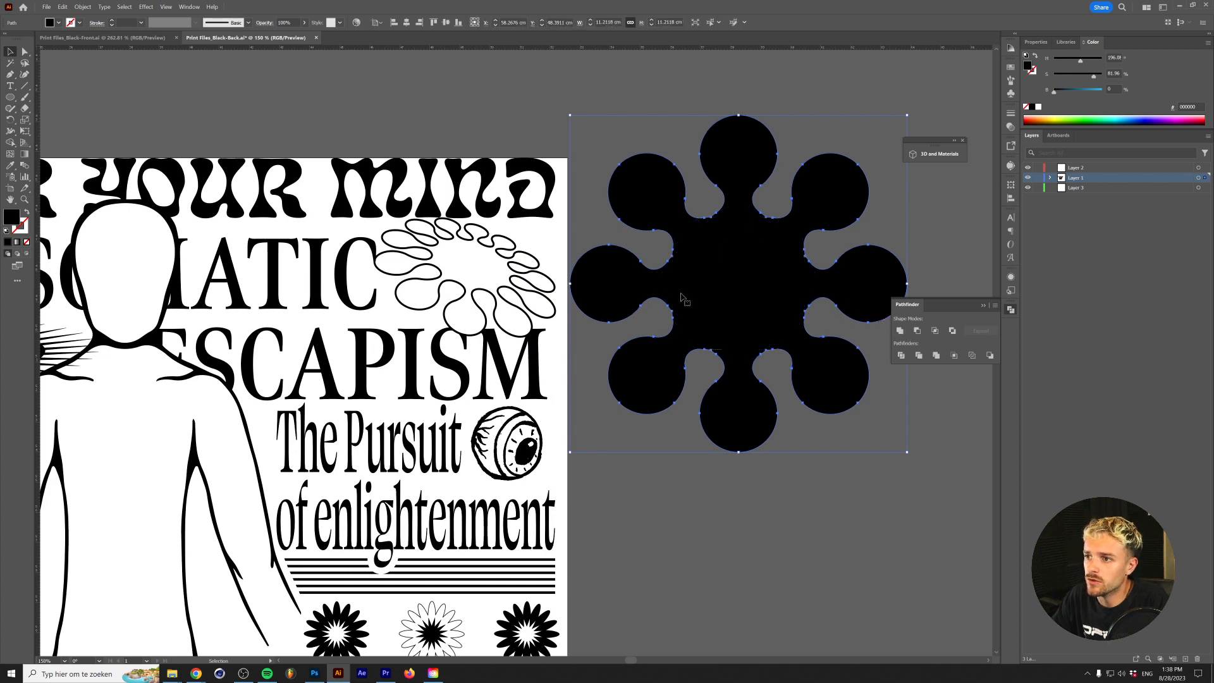
{"action": "left_click", "coordinate": [630, 141]}
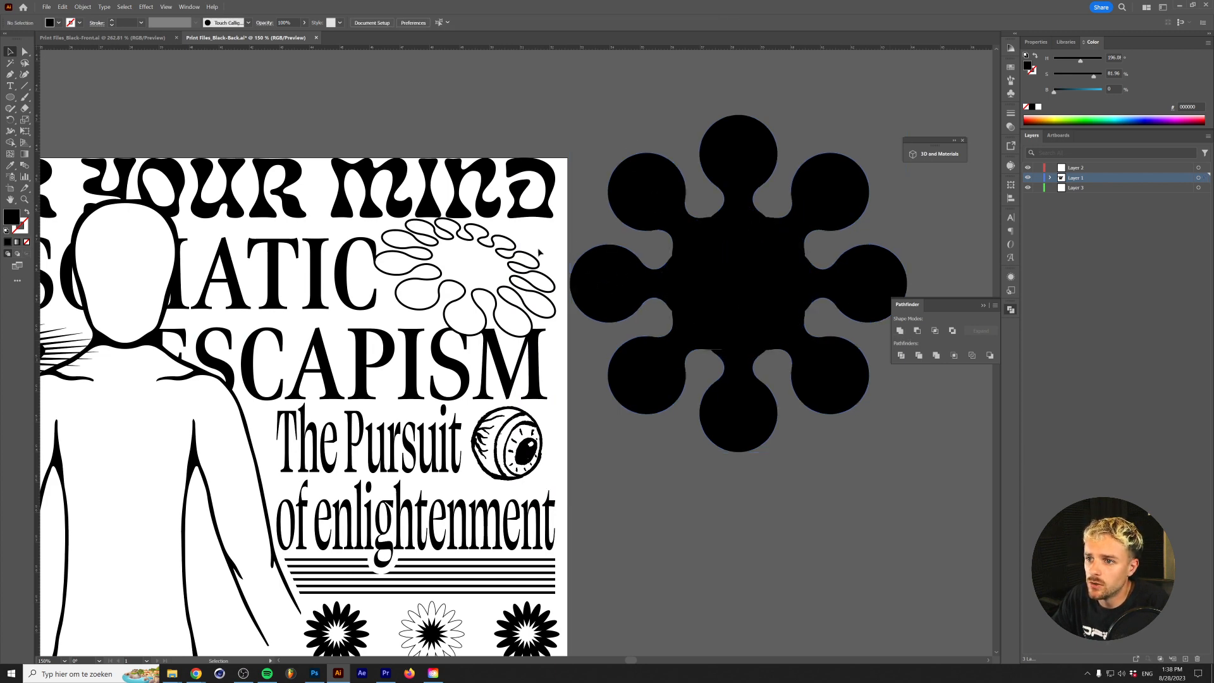
{"action": "left_click_drag", "start_coordinate": [757, 199], "coordinate": [557, 273]}
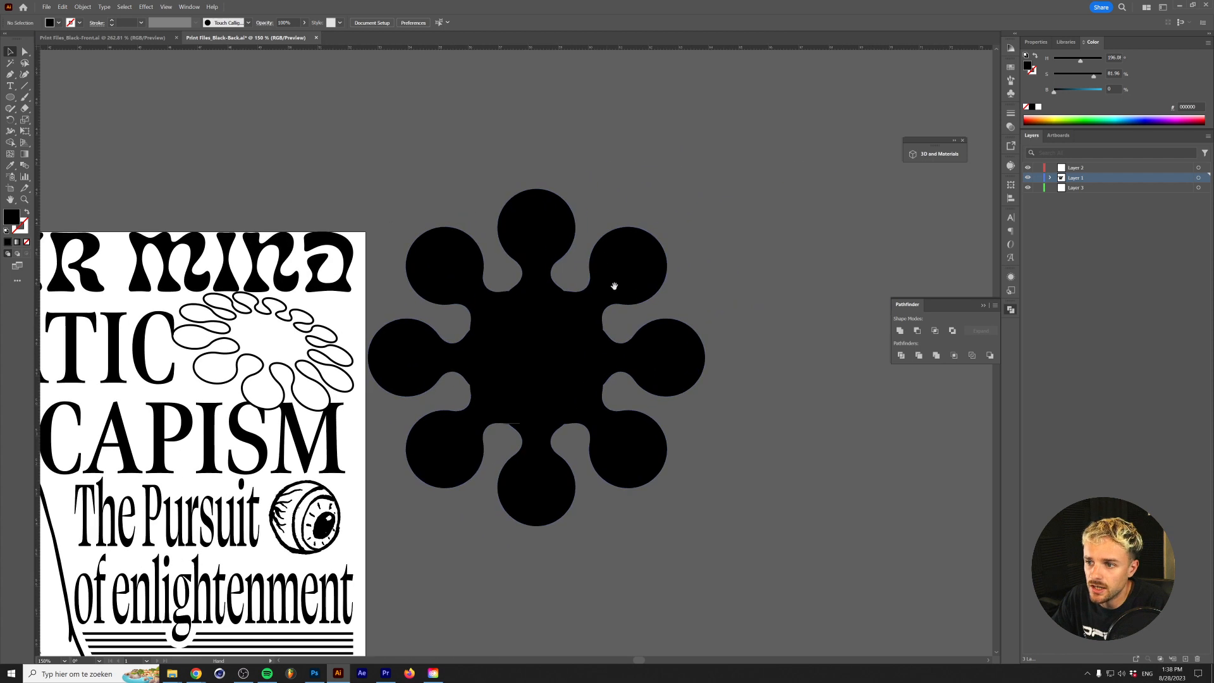
Step: Move the united eight-armed ring farther from the artboard and distort it into perspective with Free Transform by bringing its upper-right corner inward
{"action": "left_click_drag", "start_coordinate": [583, 369], "coordinate": [662, 365]}
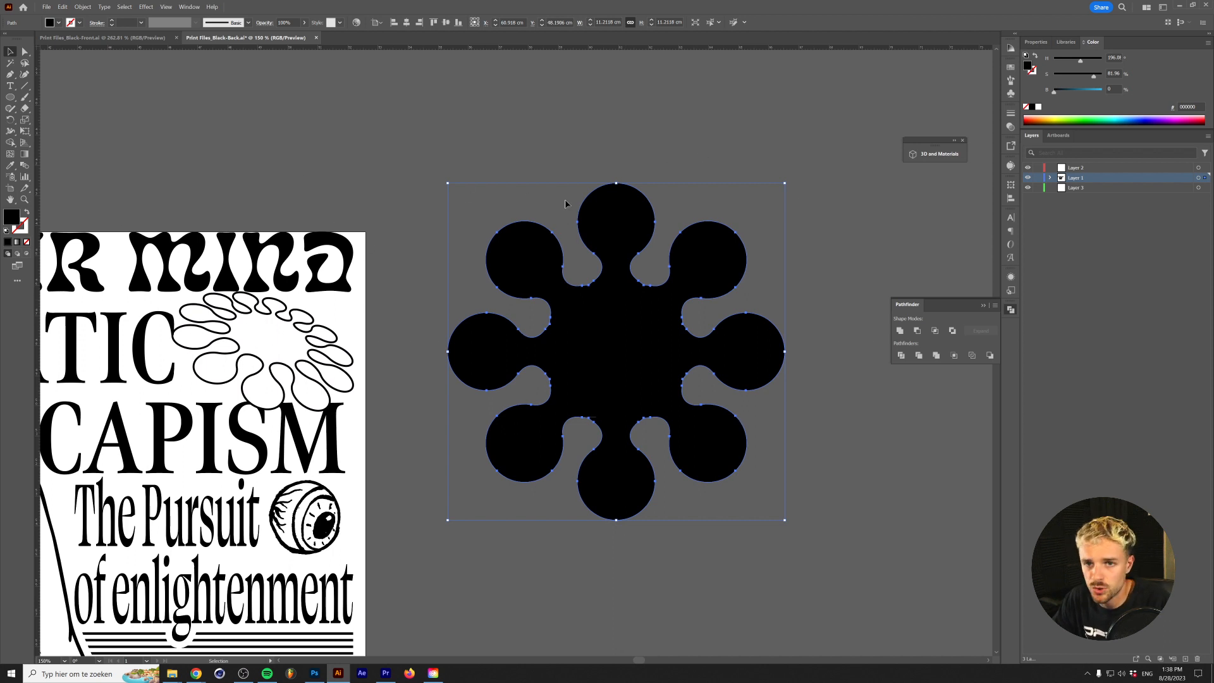
{"action": "key", "text": "e"}
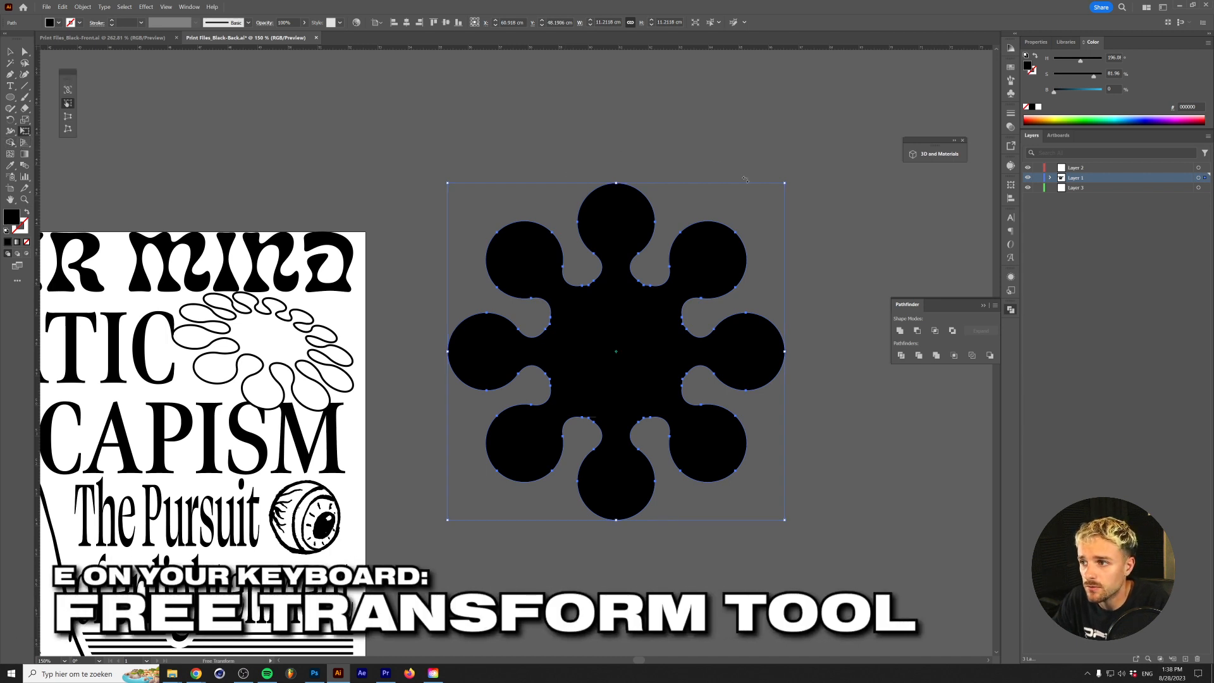
{"action": "left_click_drag", "start_coordinate": [784, 183], "coordinate": [790, 154]}
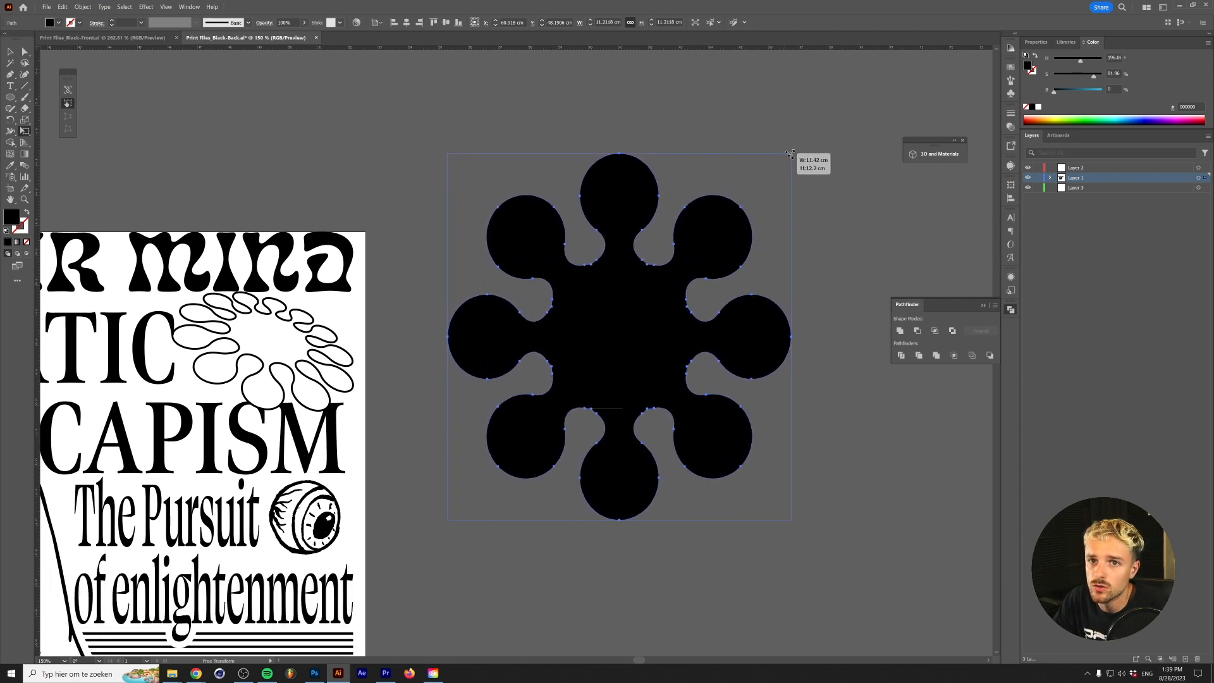
{"action": "left_click_drag", "start_coordinate": [790, 154], "coordinate": [668, 298]}
{"action": "key", "text": "v"}
{"action": "left_click", "coordinate": [725, 184]}
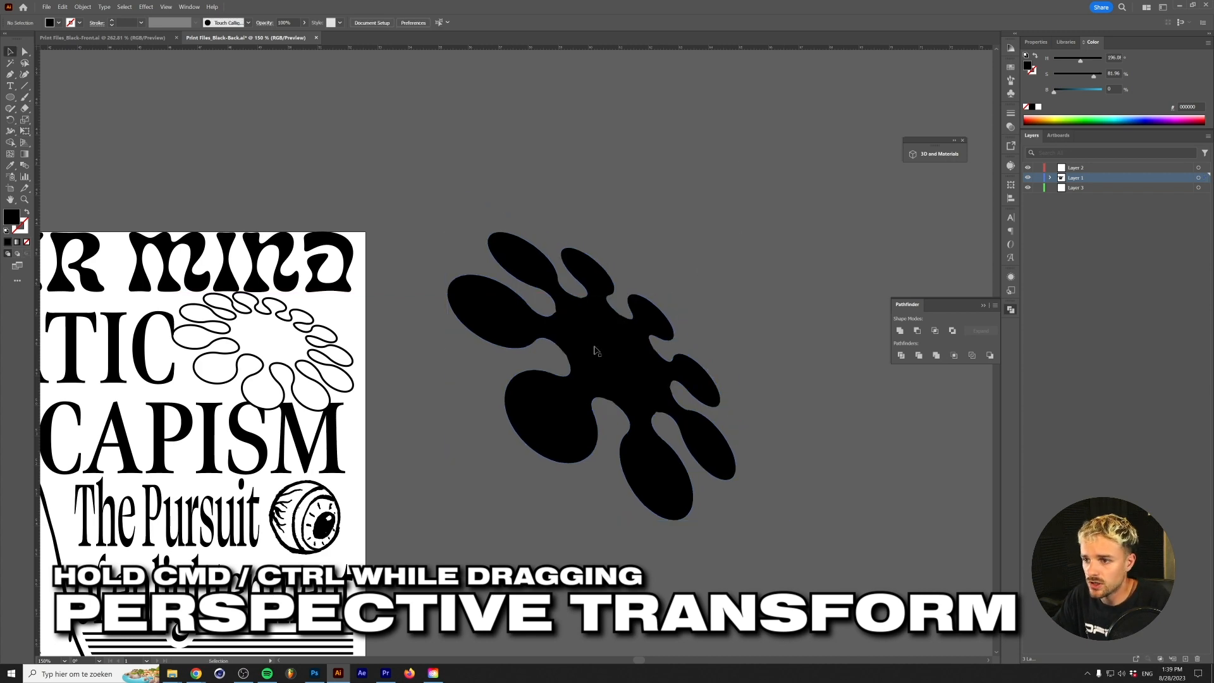
Step: Open Dreadlabs Scientific Illustrations.ai from the Scientific Illustrations resource folder to examine its full sheet of illustrations, and close it again
{"action": "key", "text": "ctrl+0"}
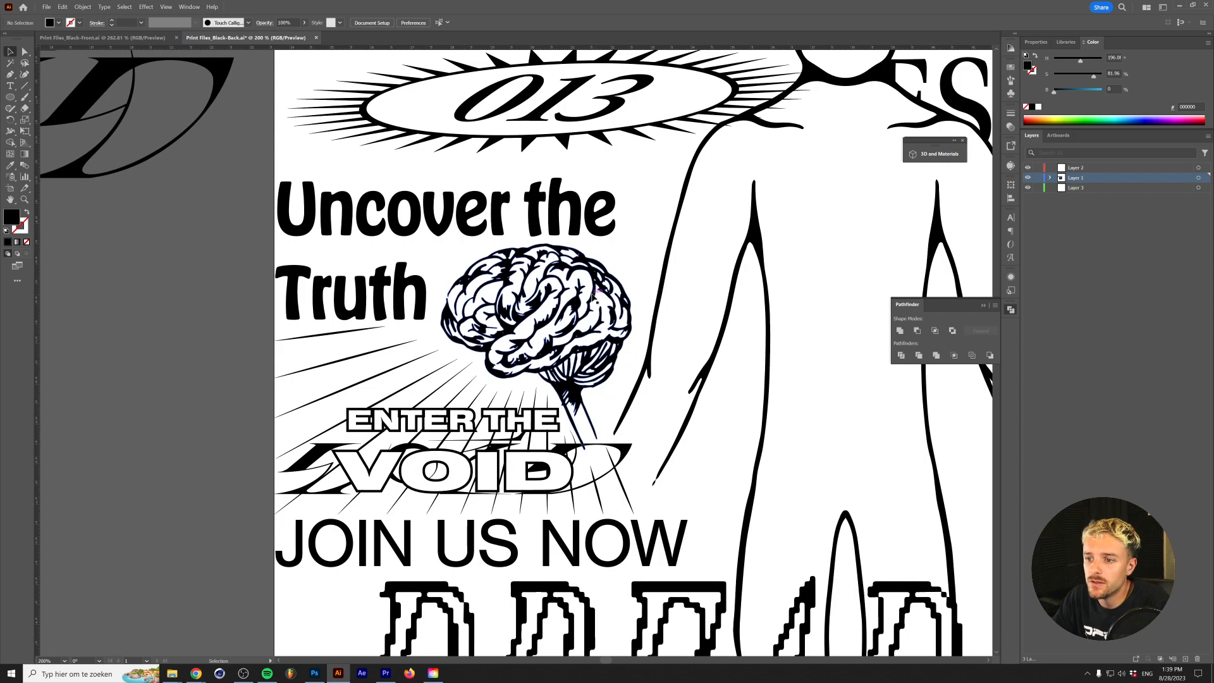
{"action": "scroll", "coordinate": [594, 291], "scroll_direction": "down", "scroll_amount": 1, "text": "alt"}
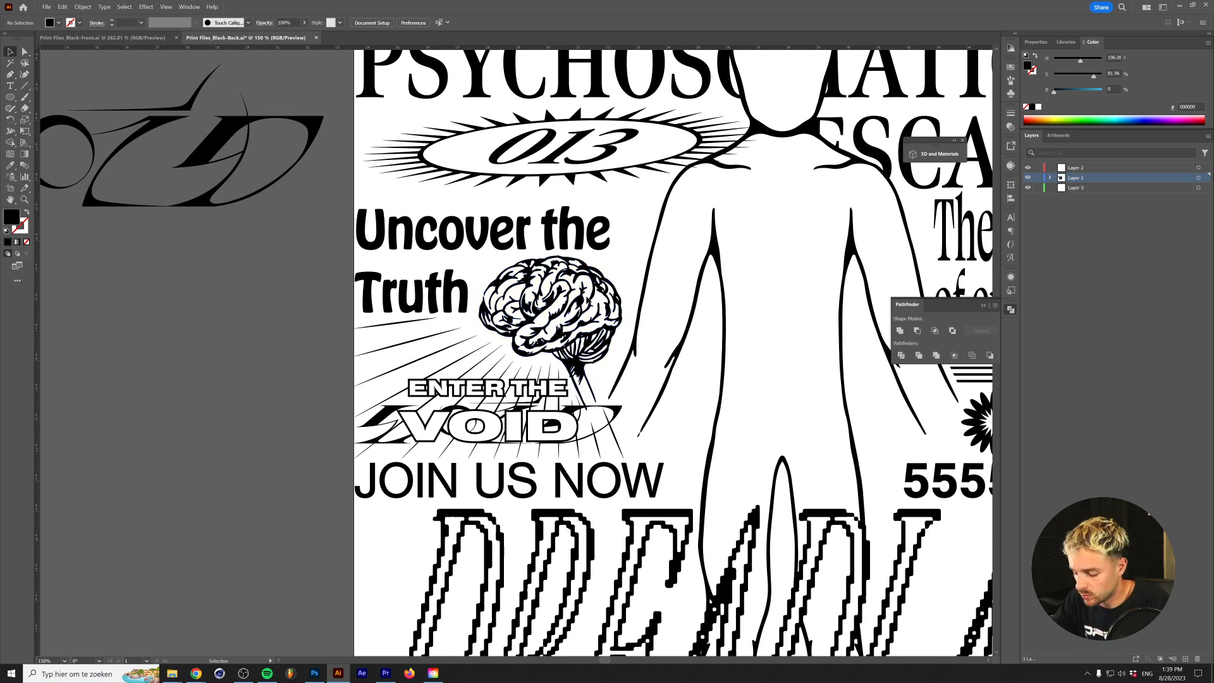
{"action": "key", "text": "ctrl+o"}
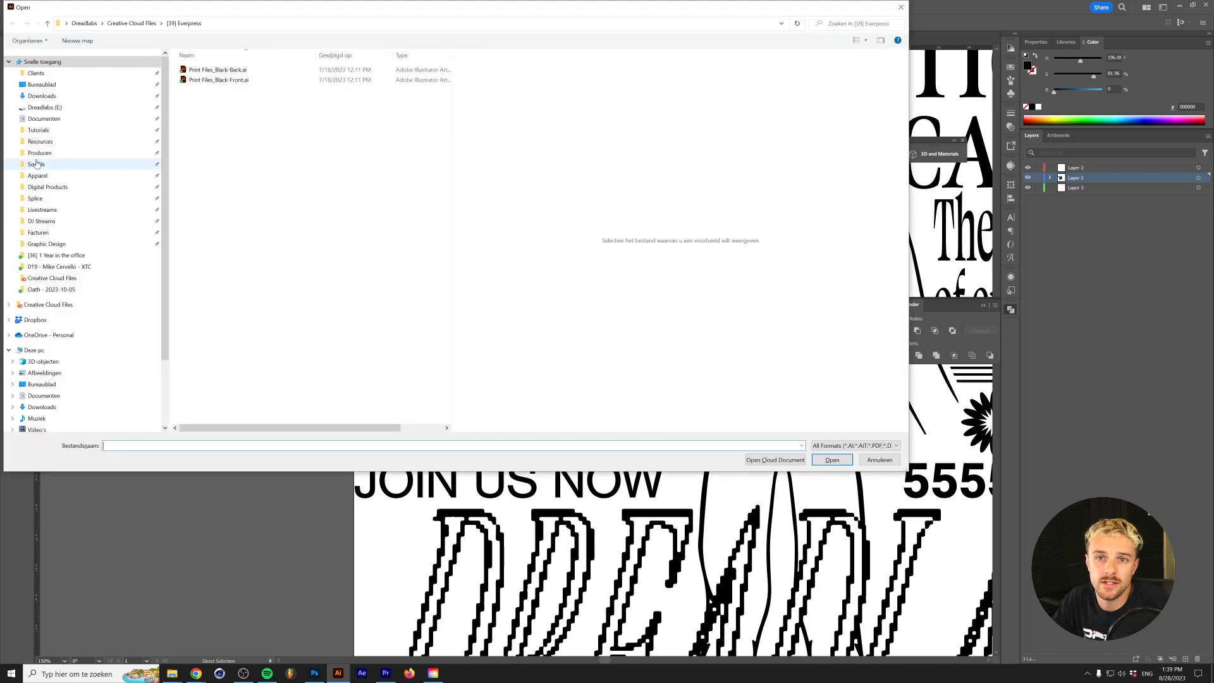
{"action": "double_click", "coordinate": [228, 183]}
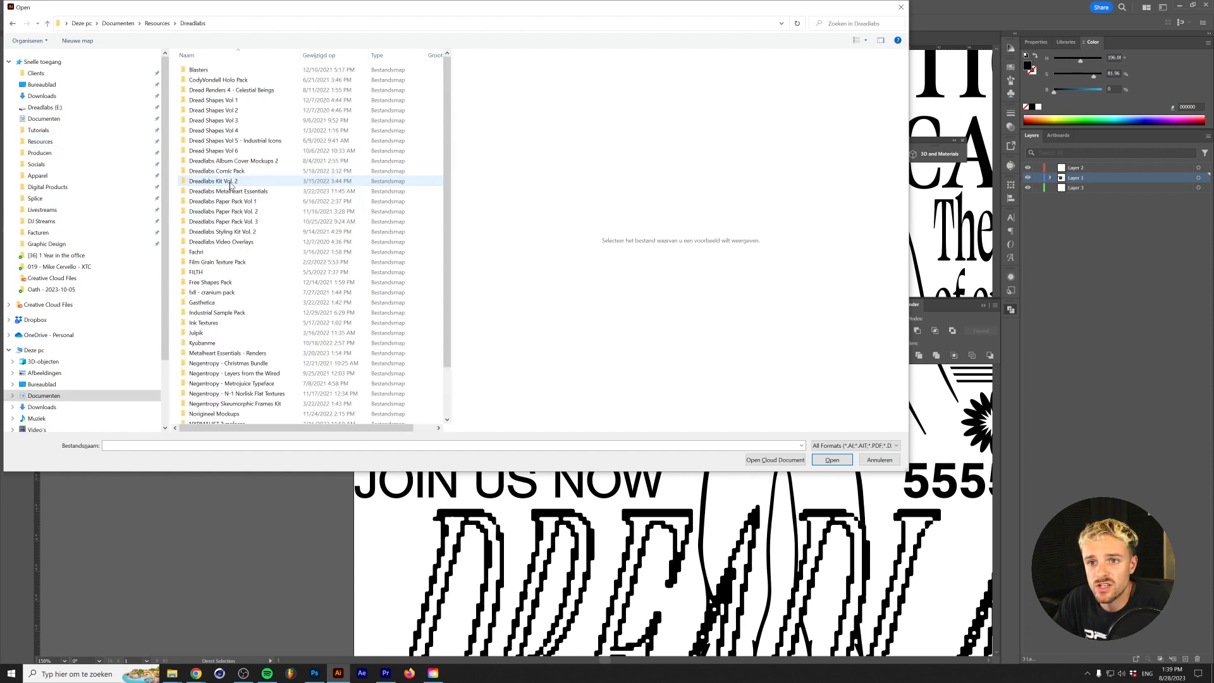
{"action": "scroll", "coordinate": [259, 343], "scroll_direction": "down", "scroll_amount": 2}
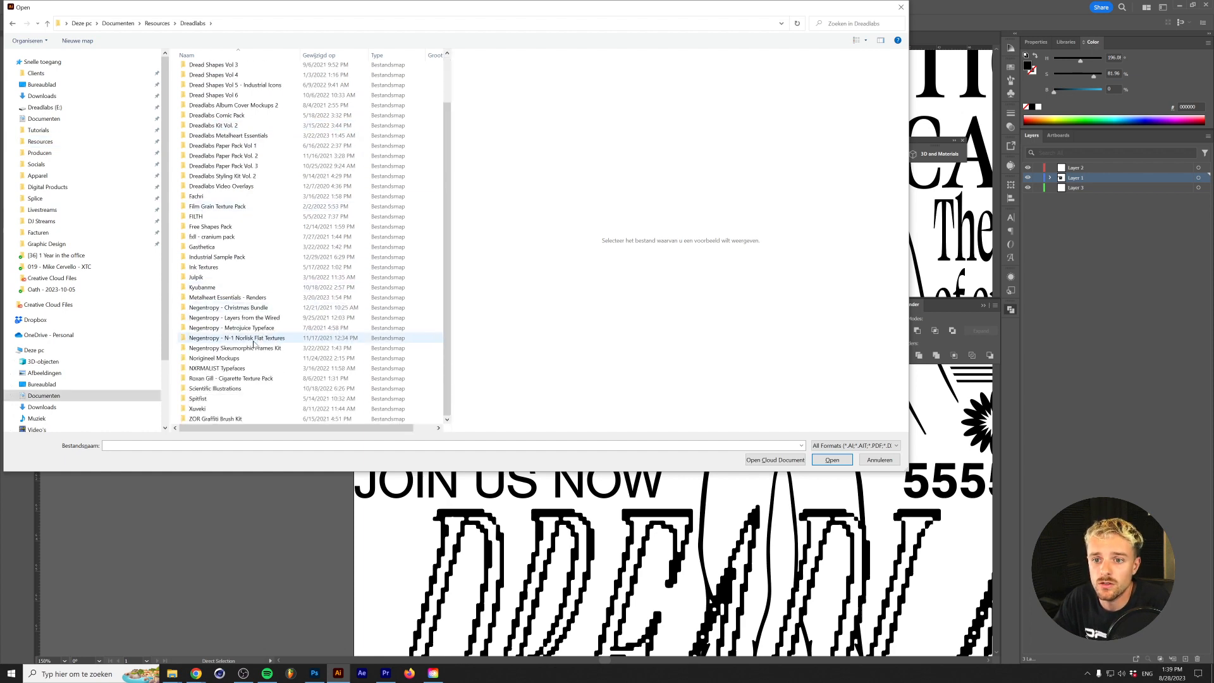
{"action": "double_click", "coordinate": [262, 390]}
{"action": "double_click", "coordinate": [277, 113]}
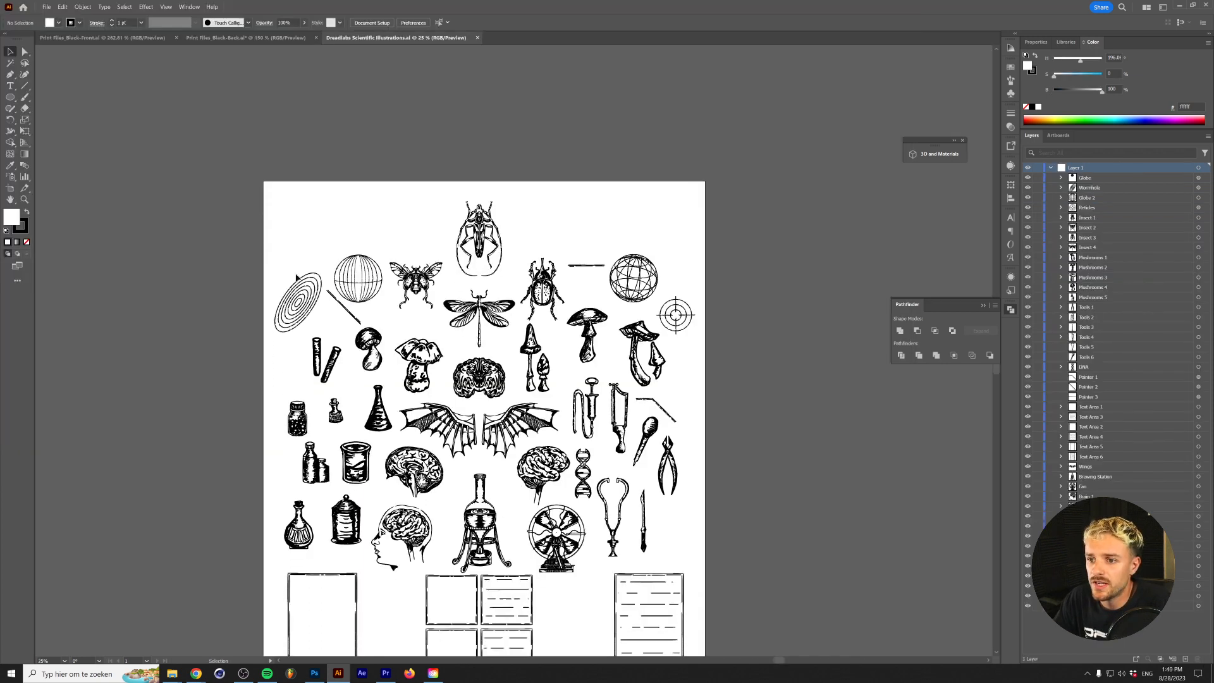
{"action": "scroll", "coordinate": [225, 290], "scroll_direction": "down", "scroll_amount": 3}
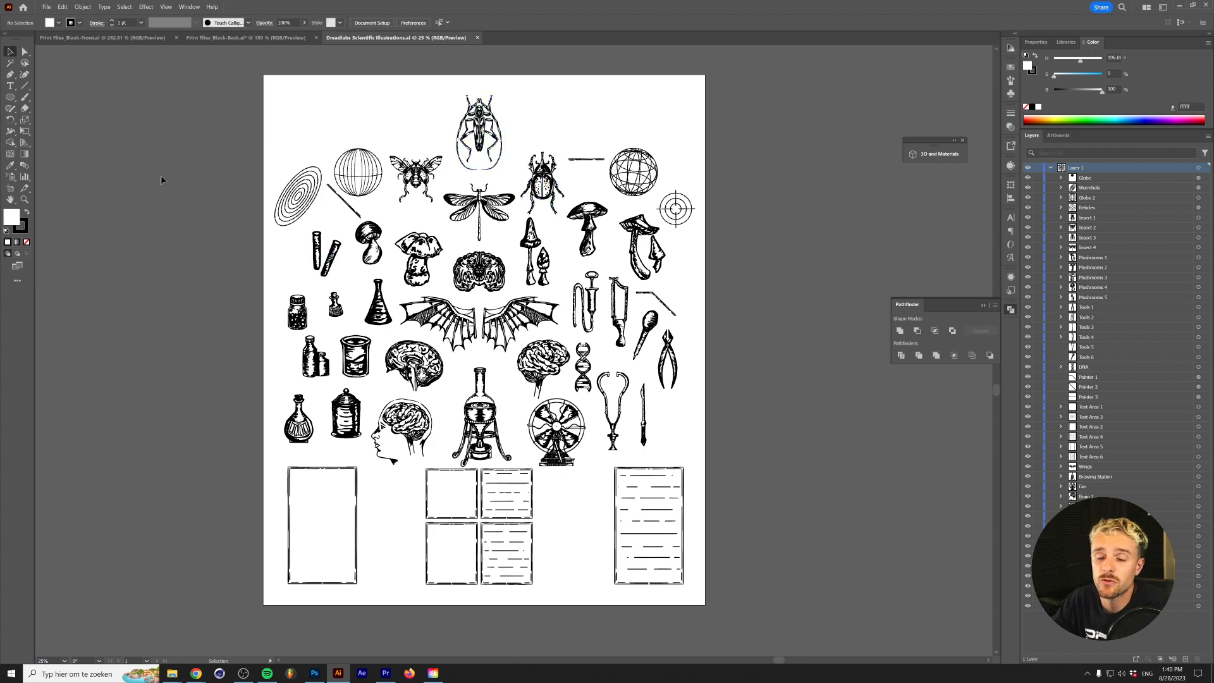
{"action": "key", "text": "ctrl+w"}
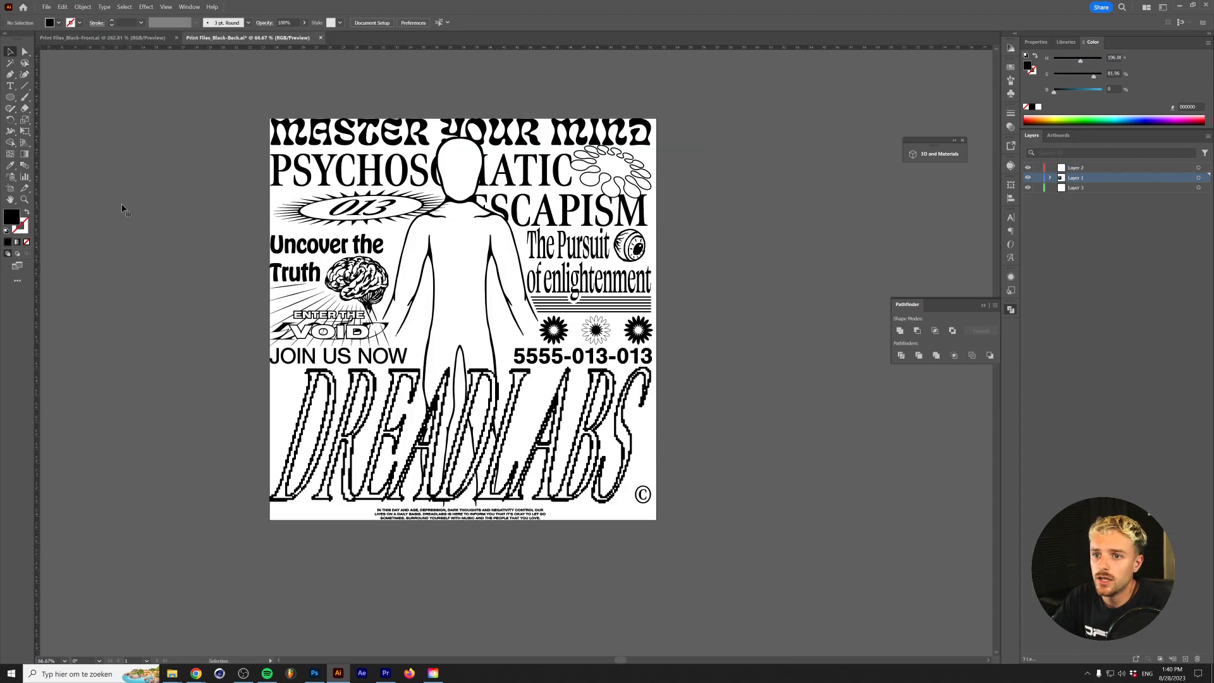